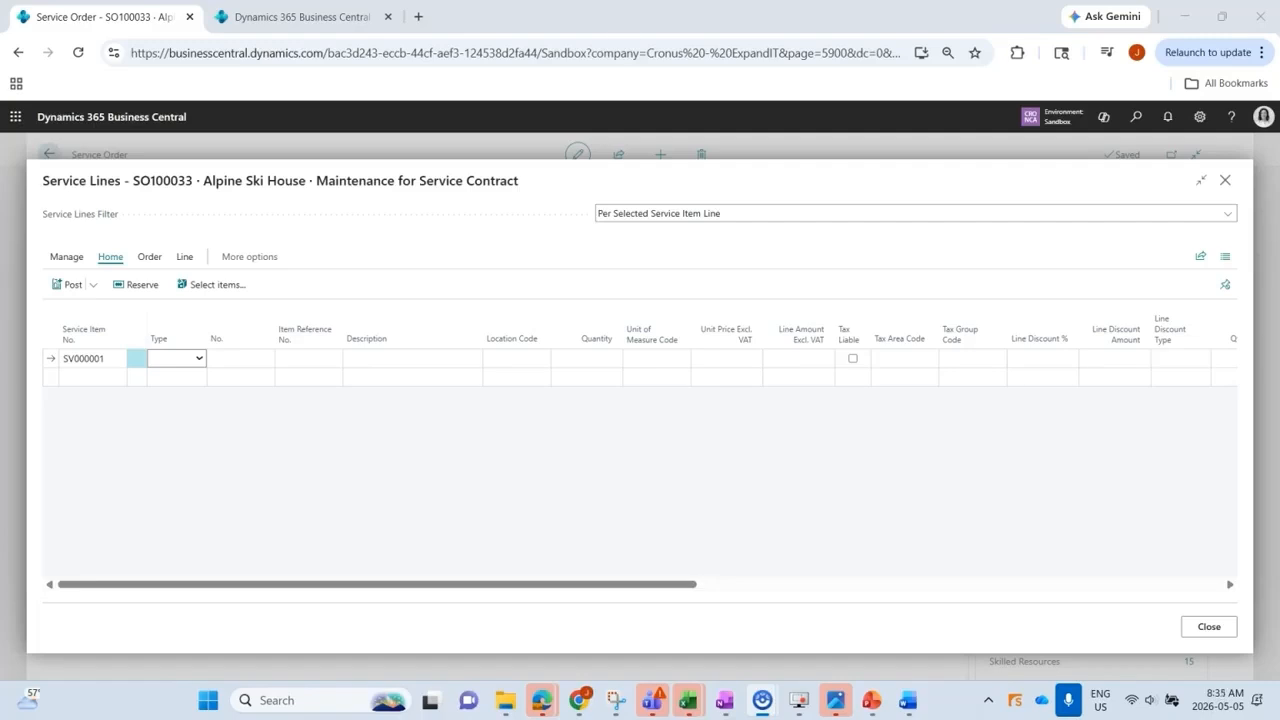
Step: Close the service lines and review the lists of today's service orders and finished service orders
click(1209, 627)
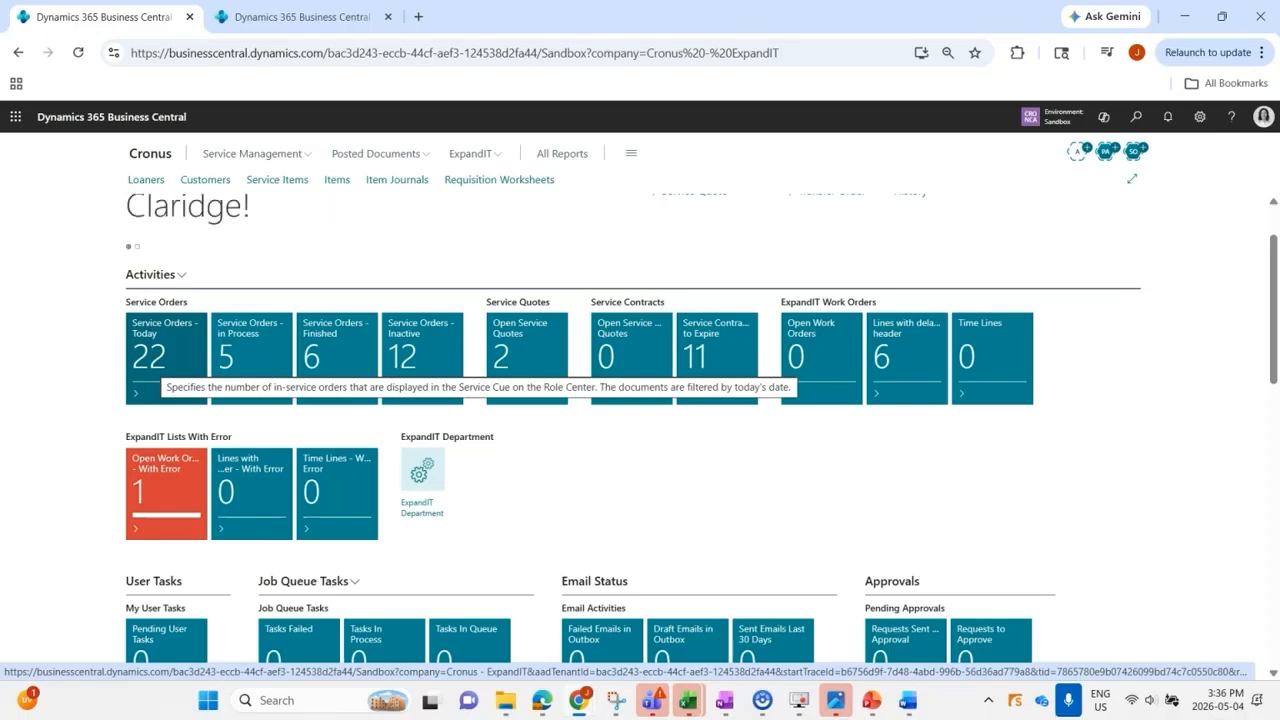
click(166, 358)
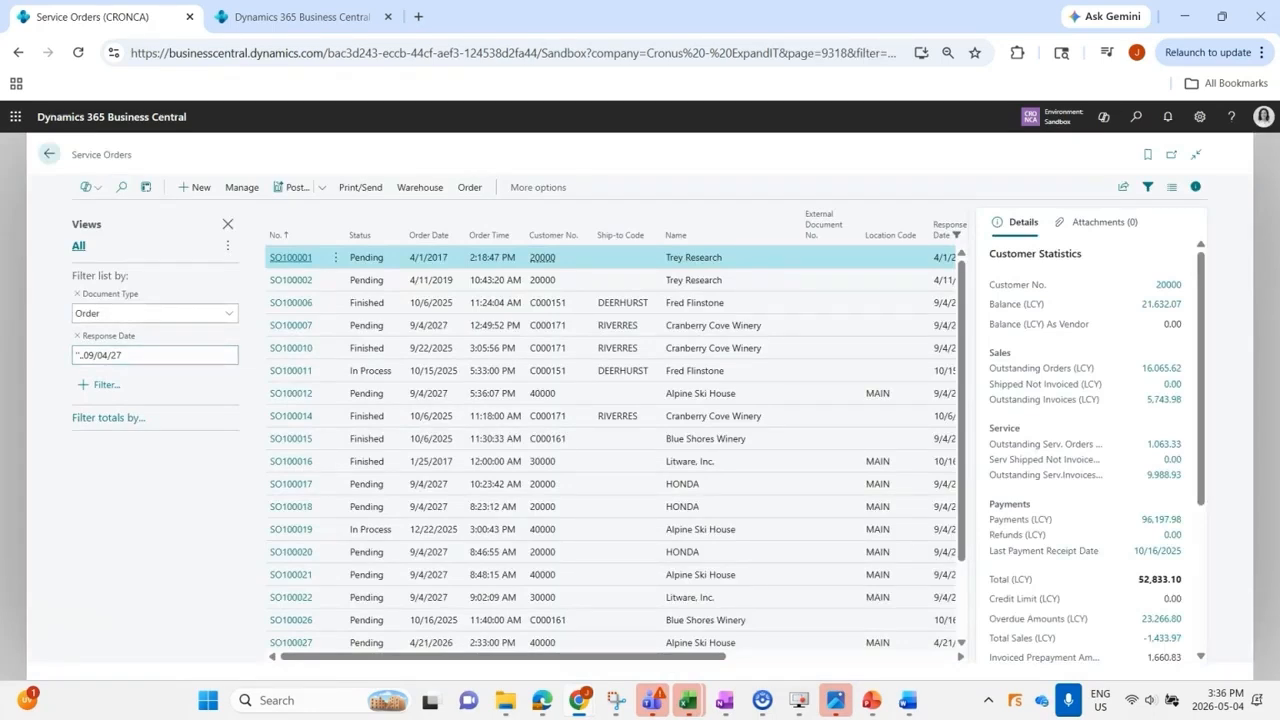
click(150, 355)
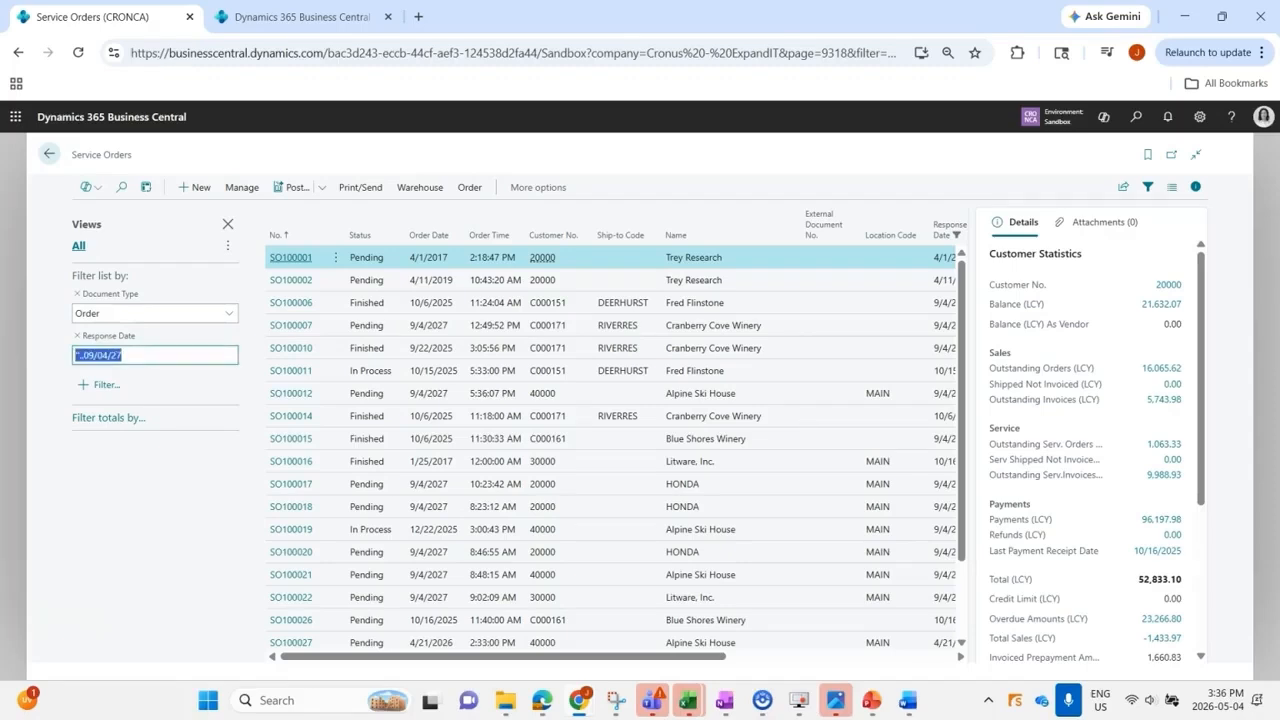
click(49, 154)
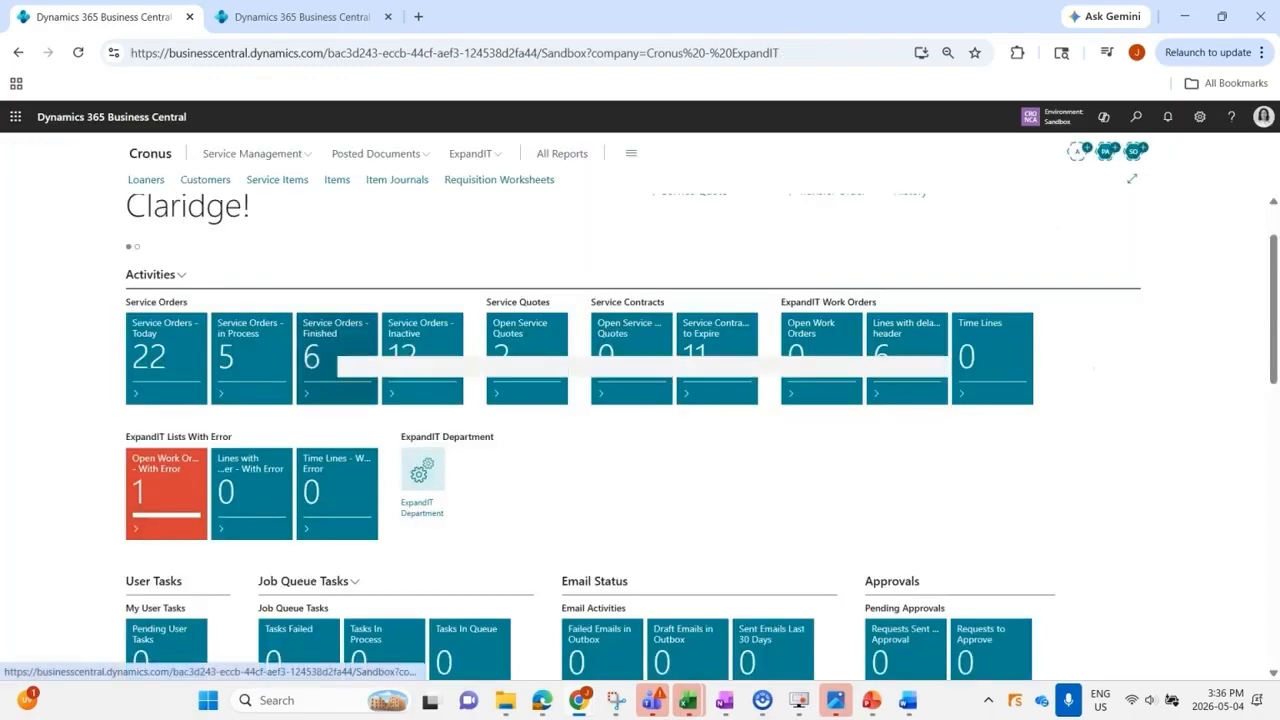
click(337, 355)
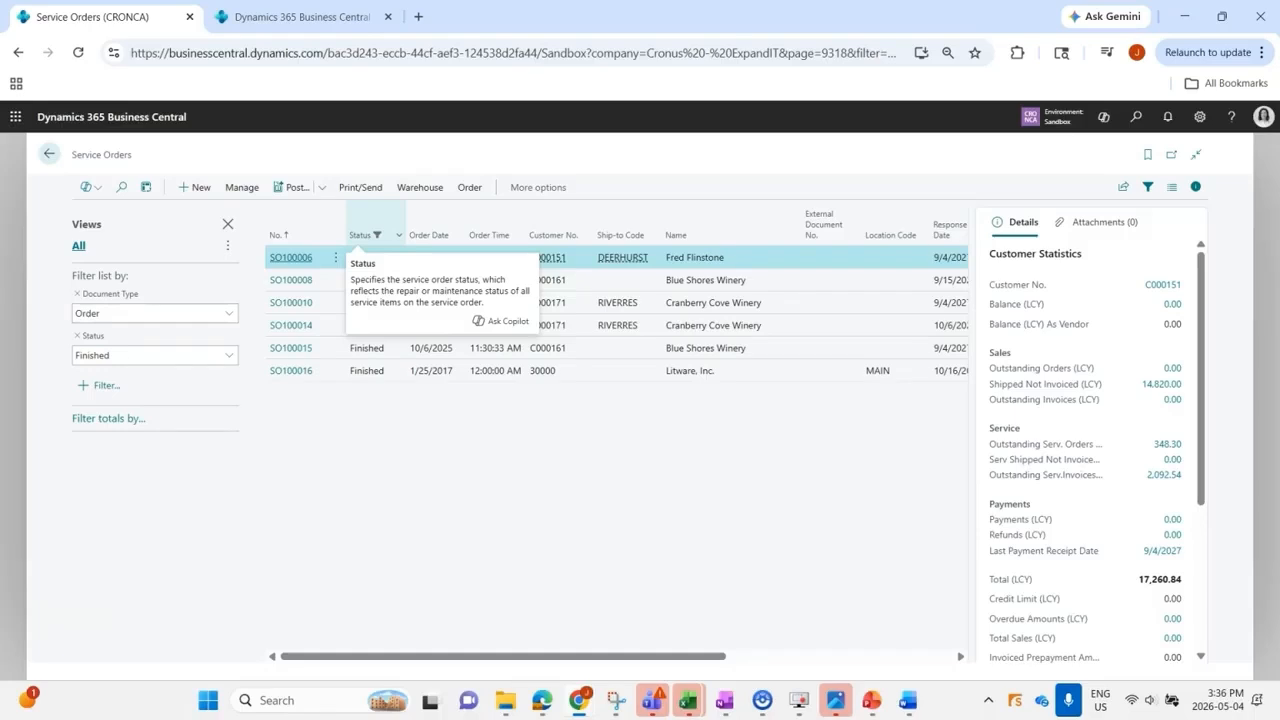
click(49, 154)
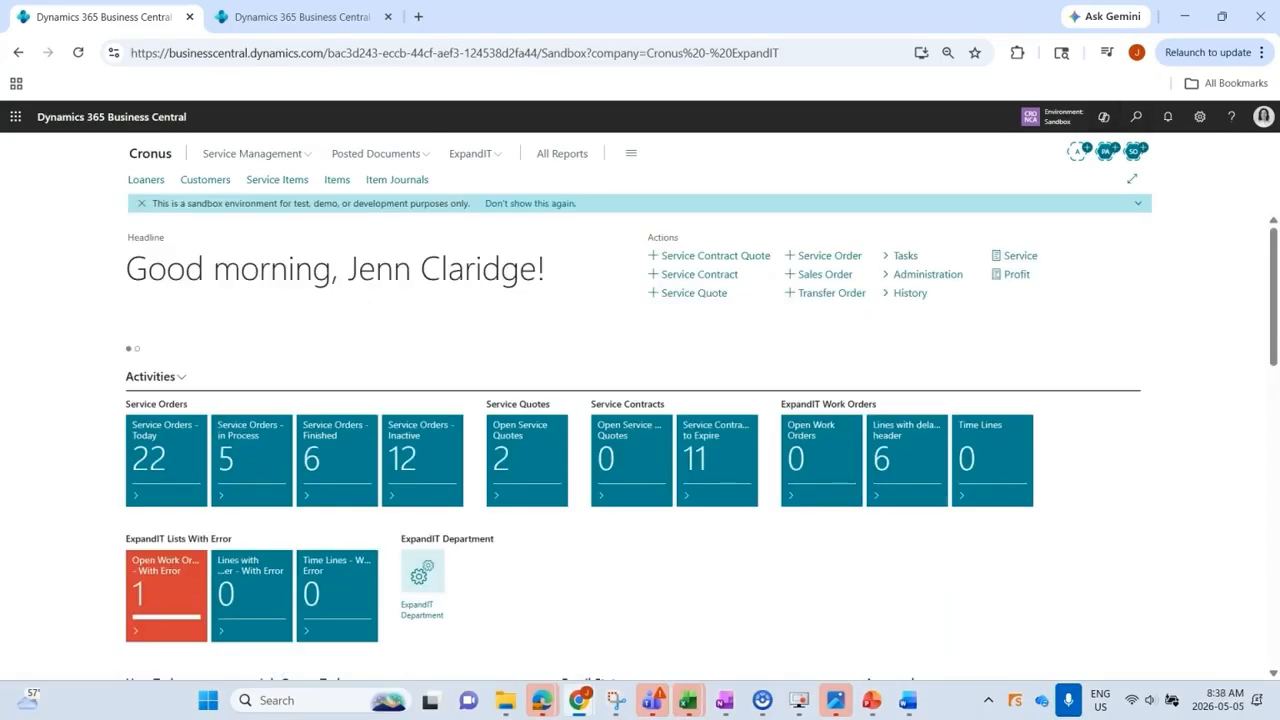
Step: Create a service order described as "General Maintenace and review" for the customer Alpine Ski House
click(829, 256)
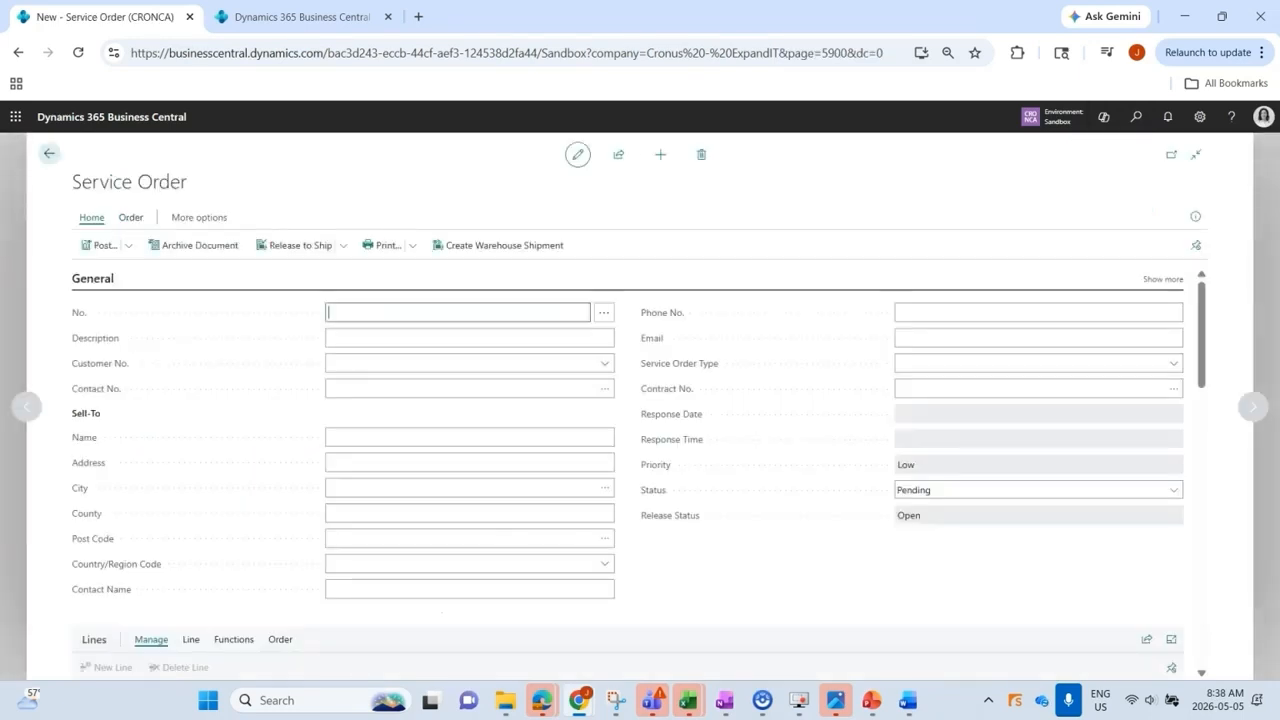
click(466, 338)
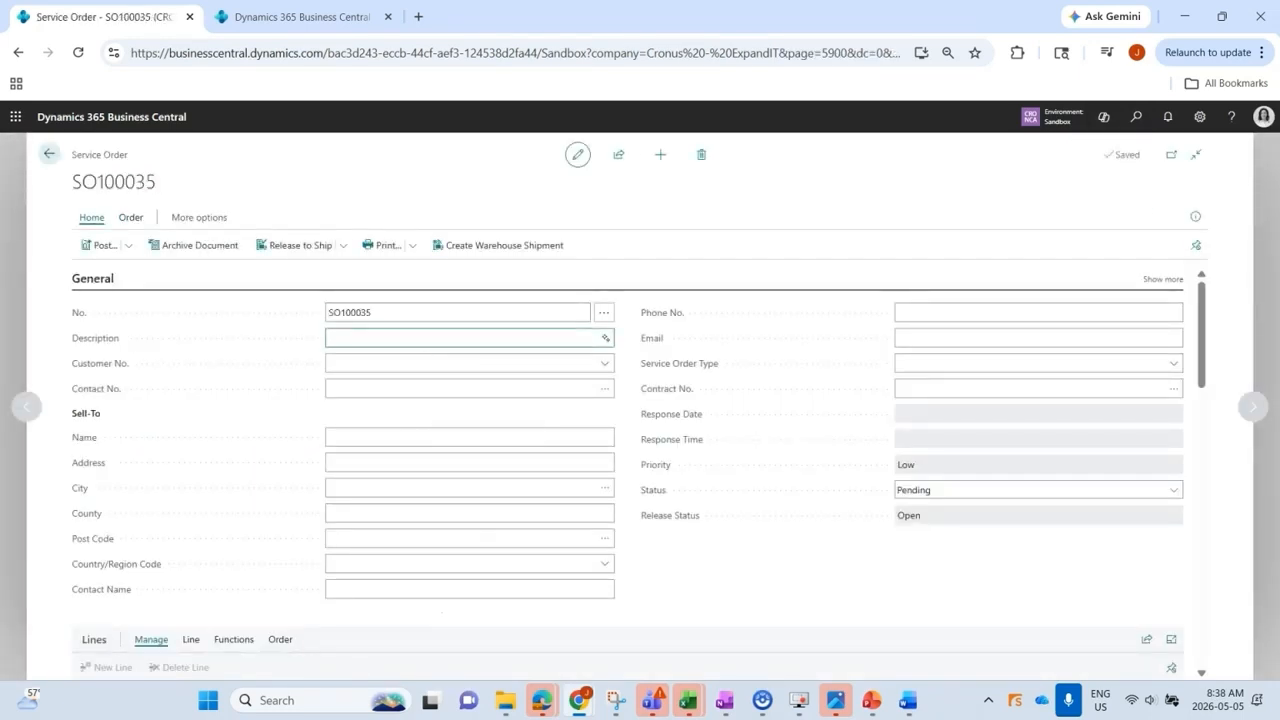
text(General Maintenace and review)
key(Tab)
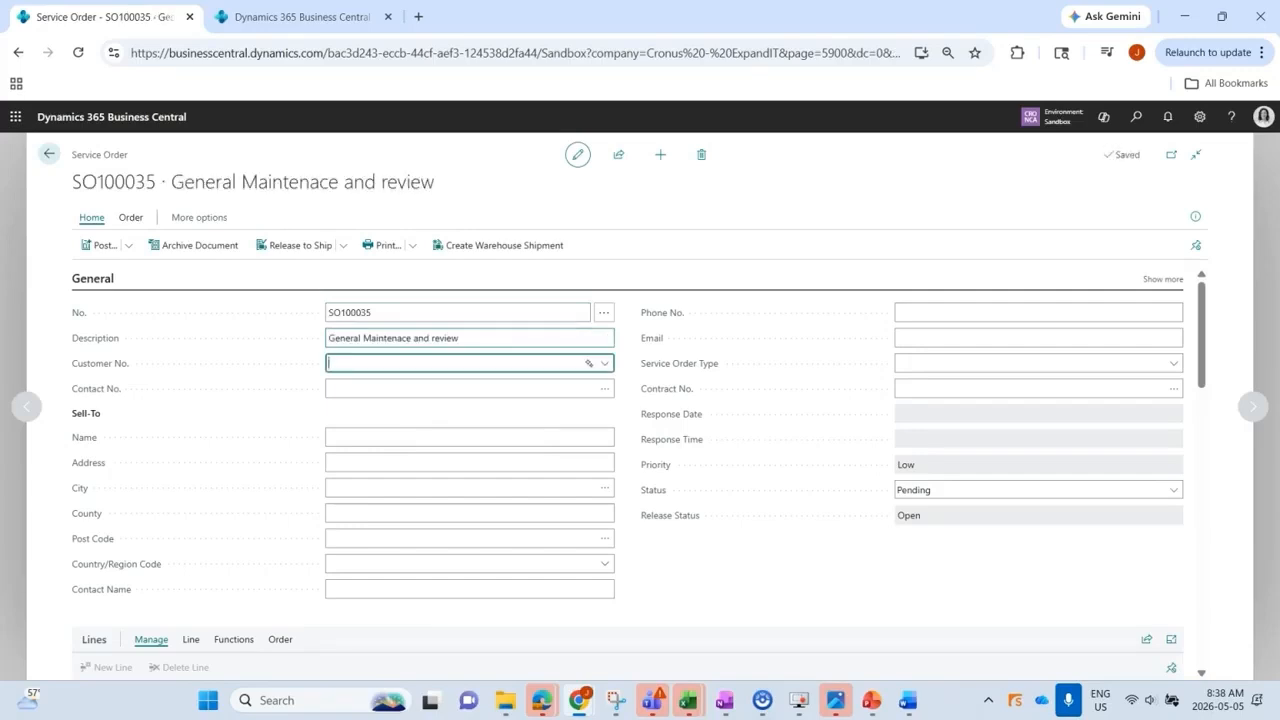
text(alpine)
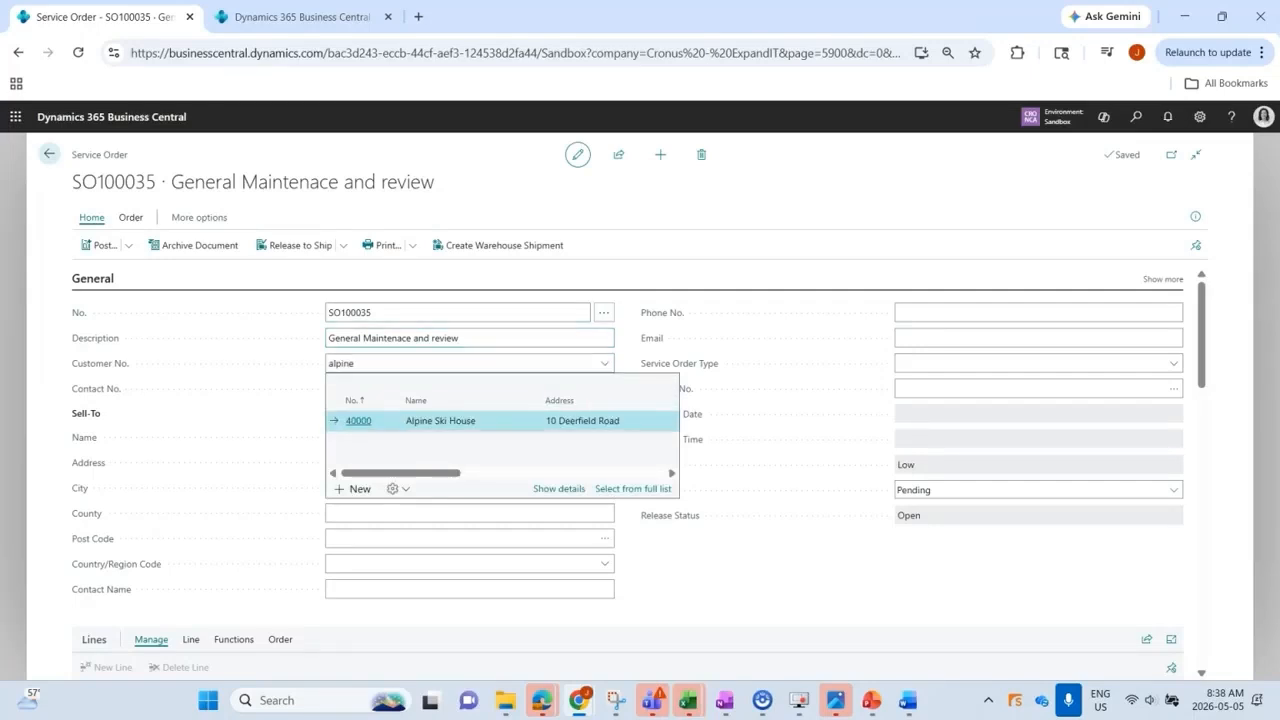
key(Return)
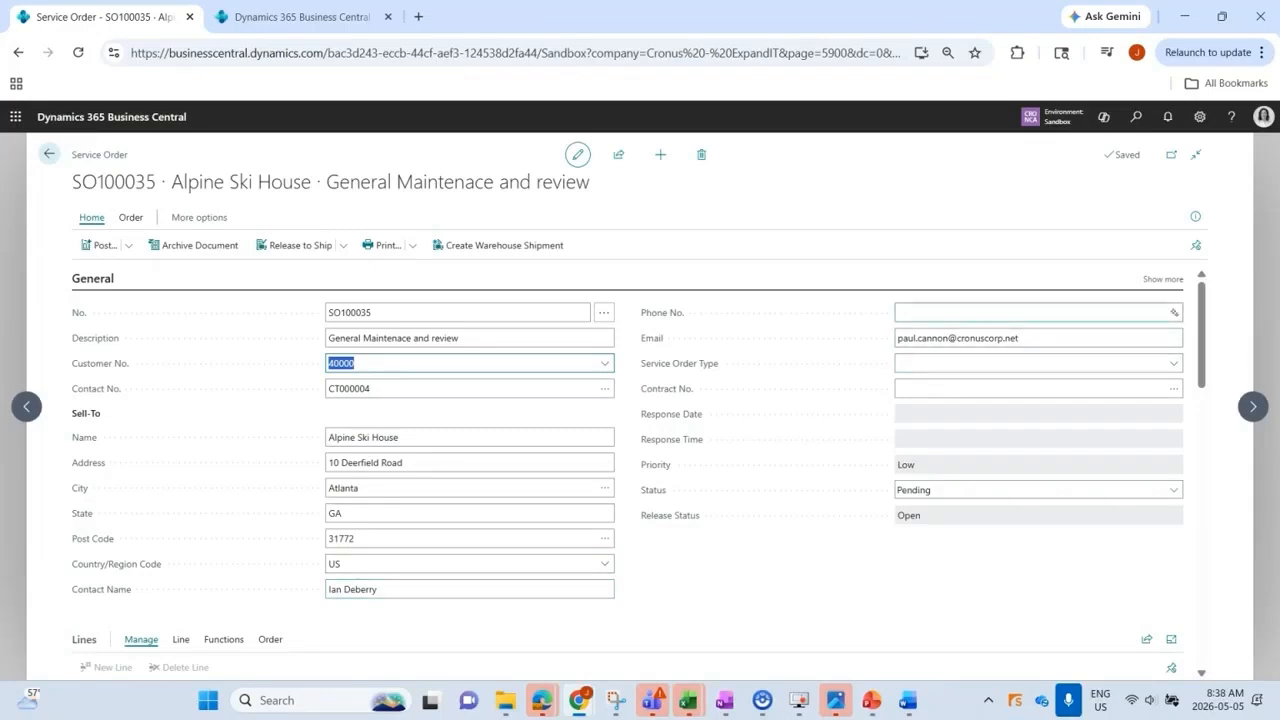
Step: Fill in the order's contact phone number and set the service order type to MAINT
click(1038, 313)
text(555)
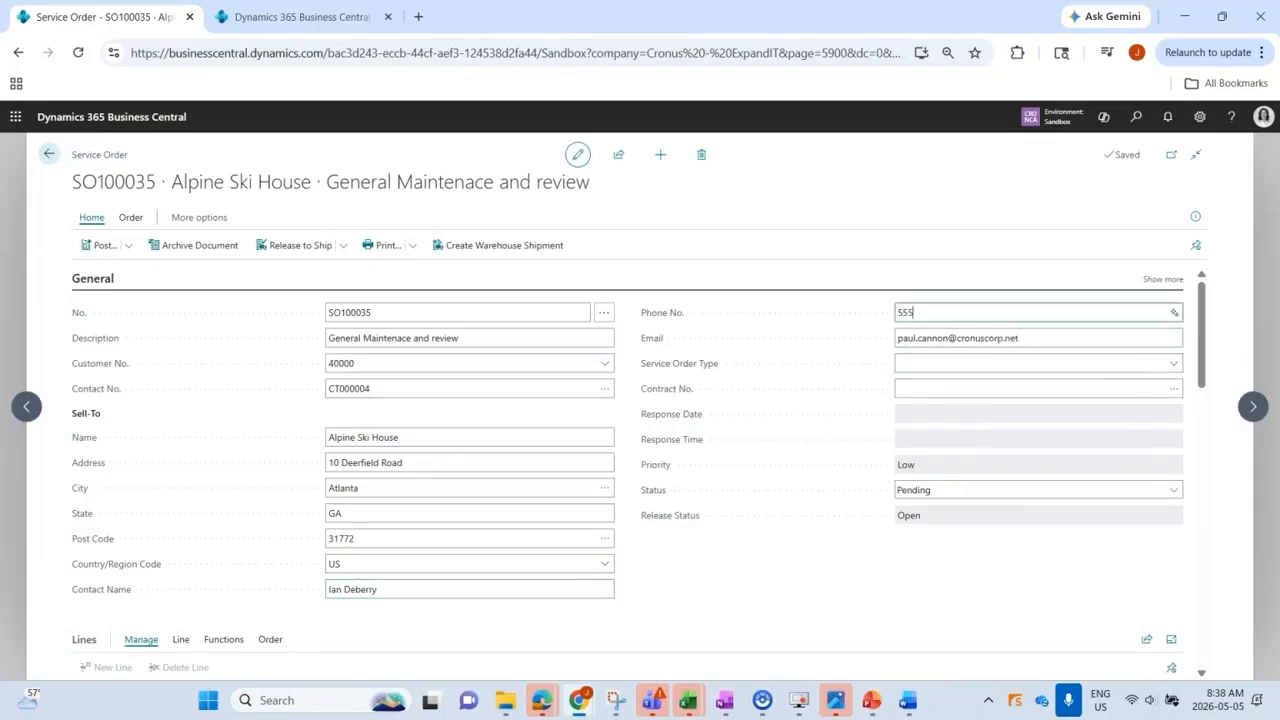
text( 555 5555)
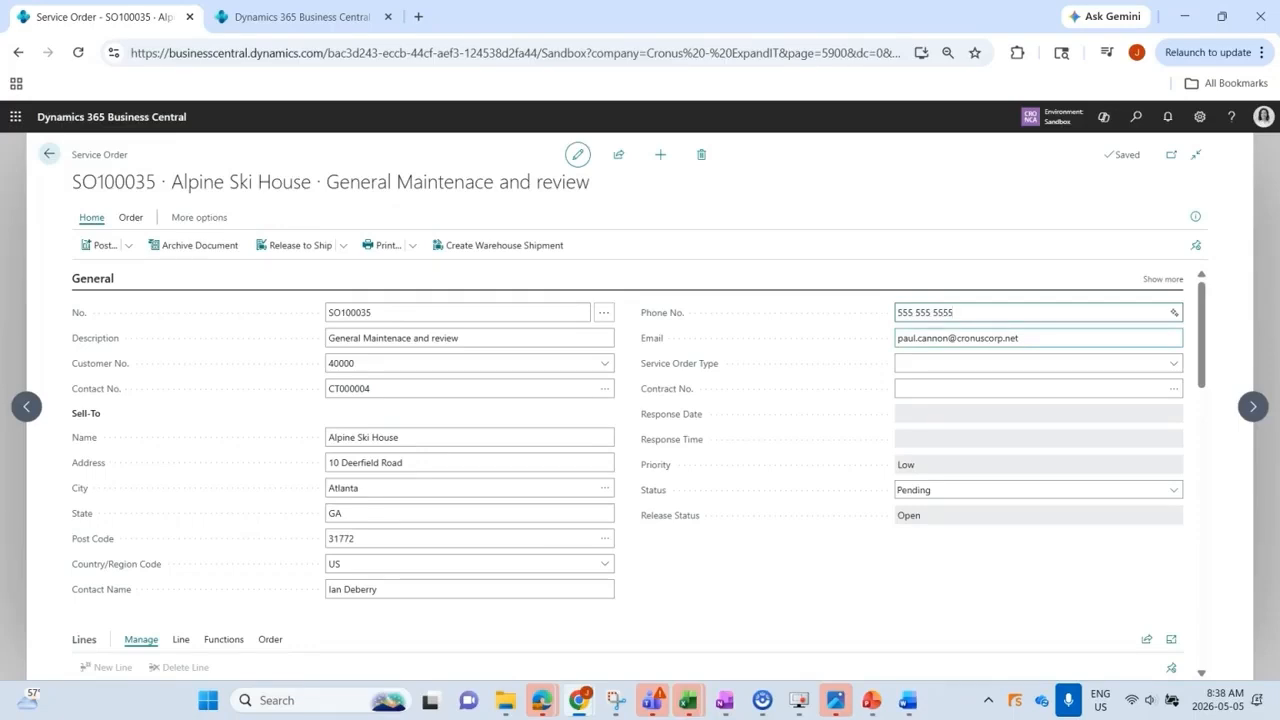
click(1174, 364)
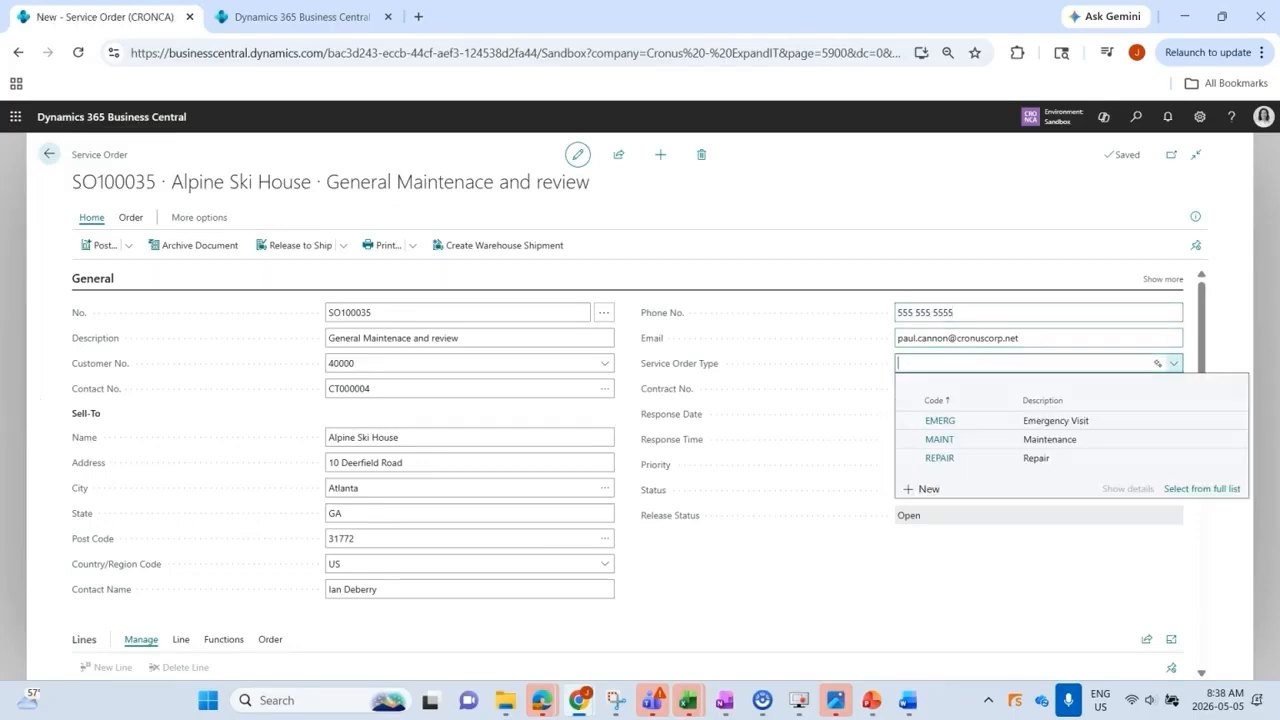
click(940, 439)
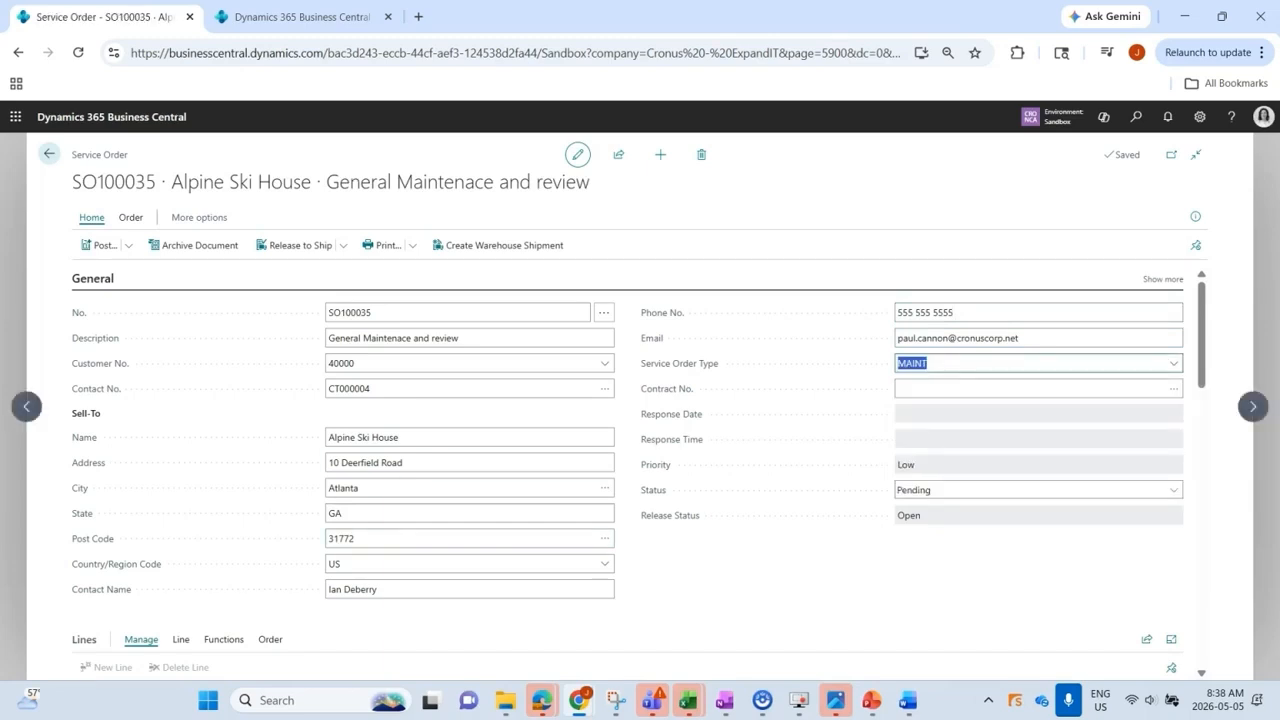
Step: Add service item SV000001 to the order's lines and review its warranty, contract and response details
scroll(210, 618, down, 2)
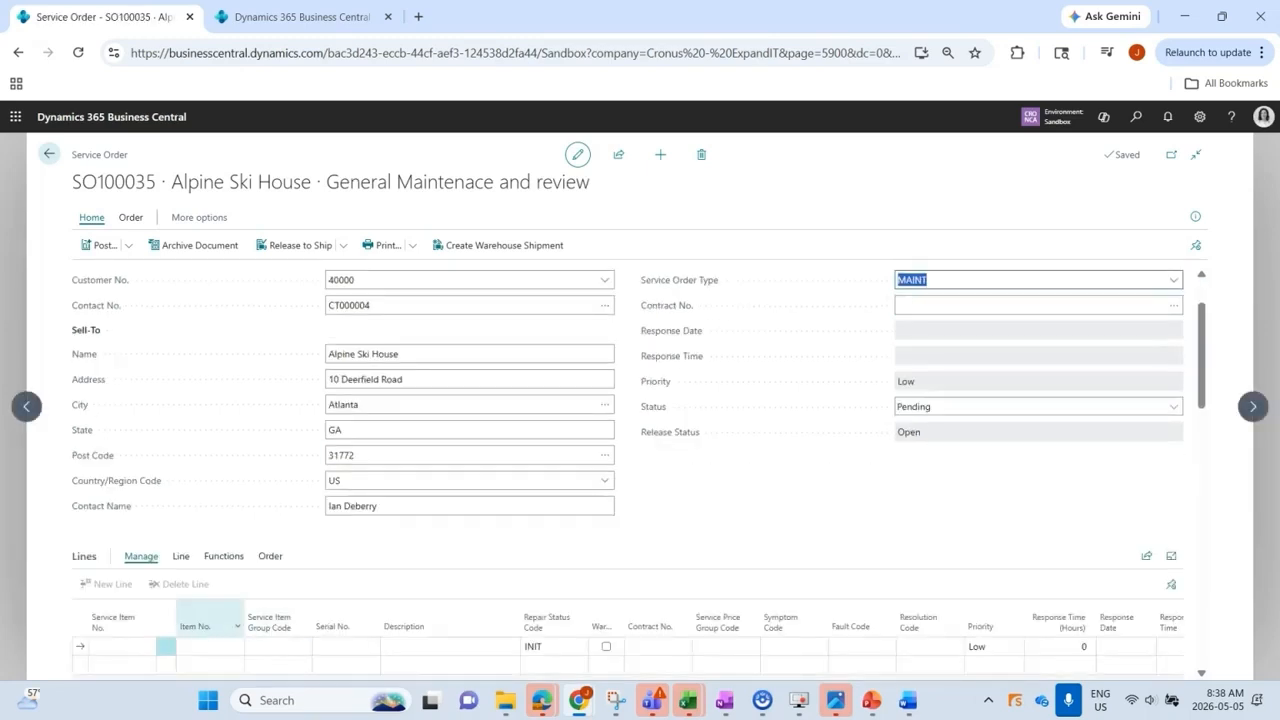
click(118, 563)
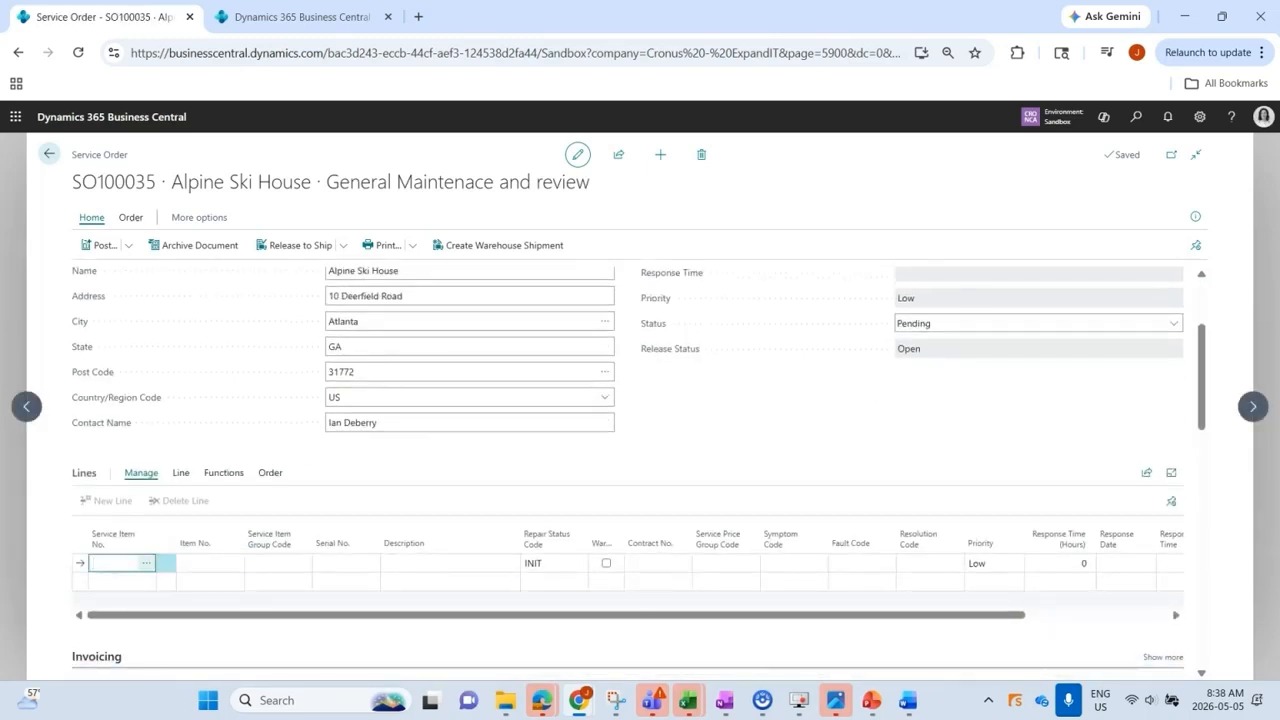
click(147, 563)
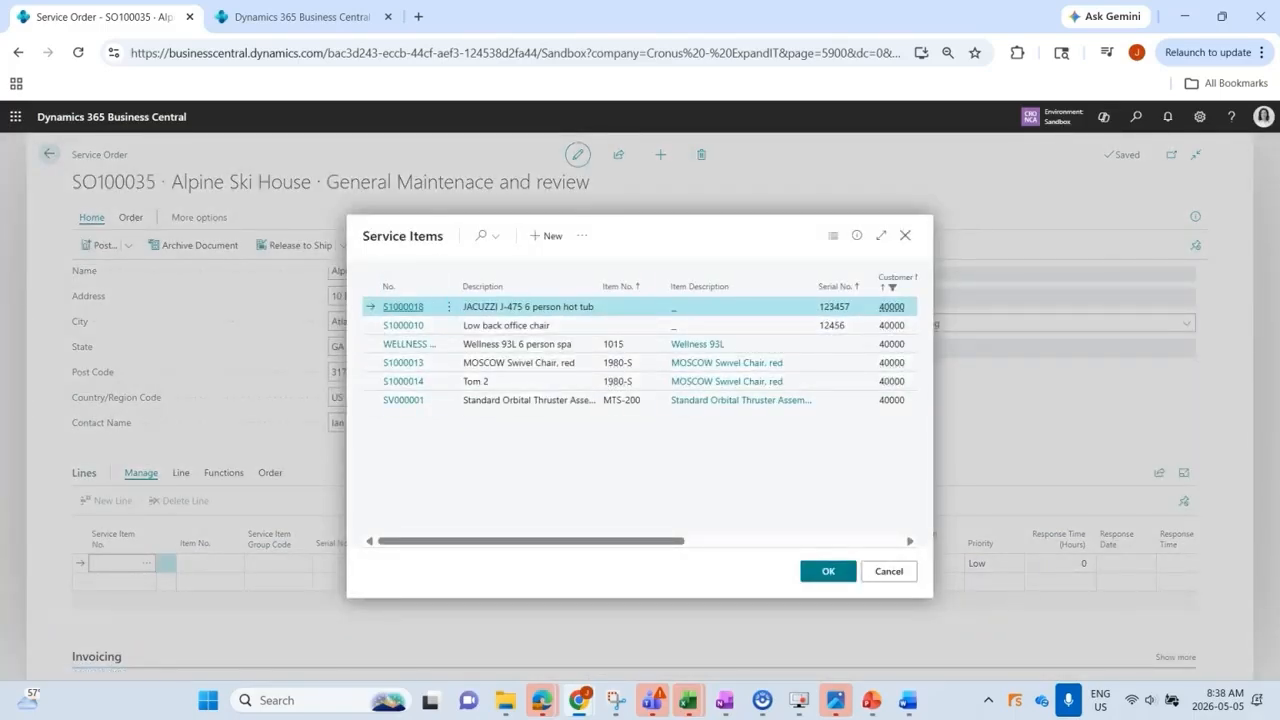
click(403, 400)
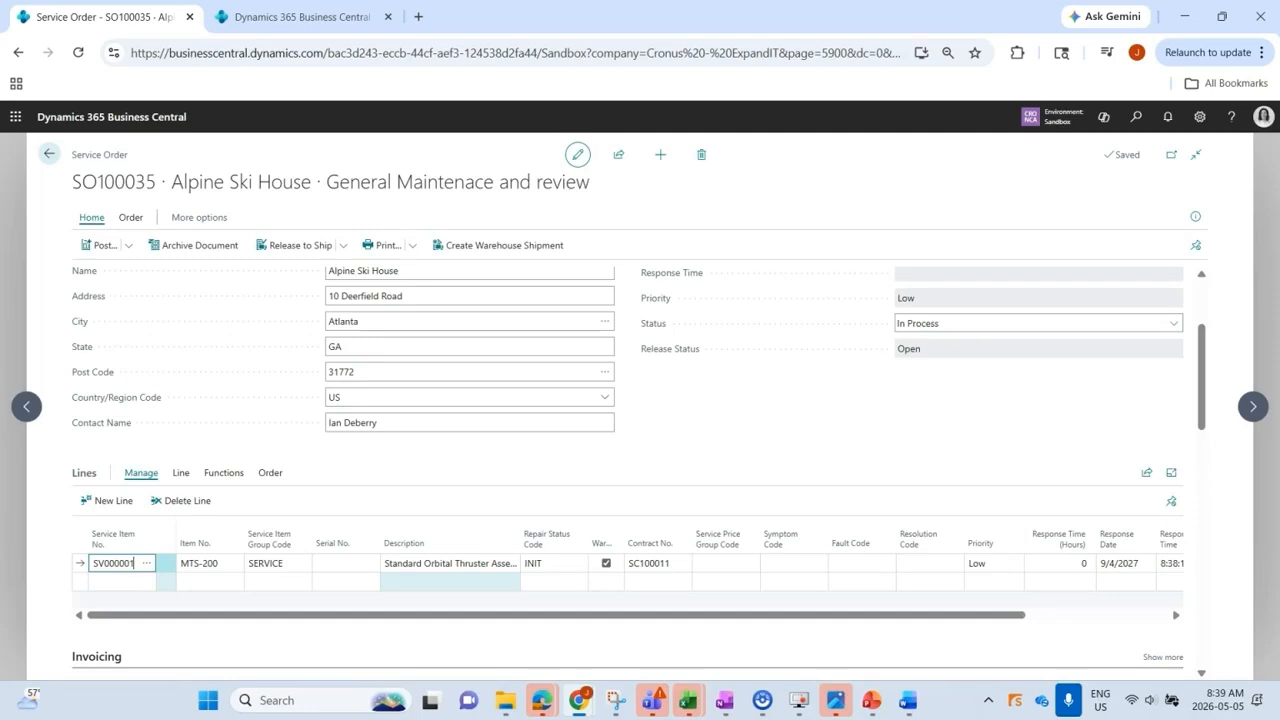
drag(405, 615, 485, 615)
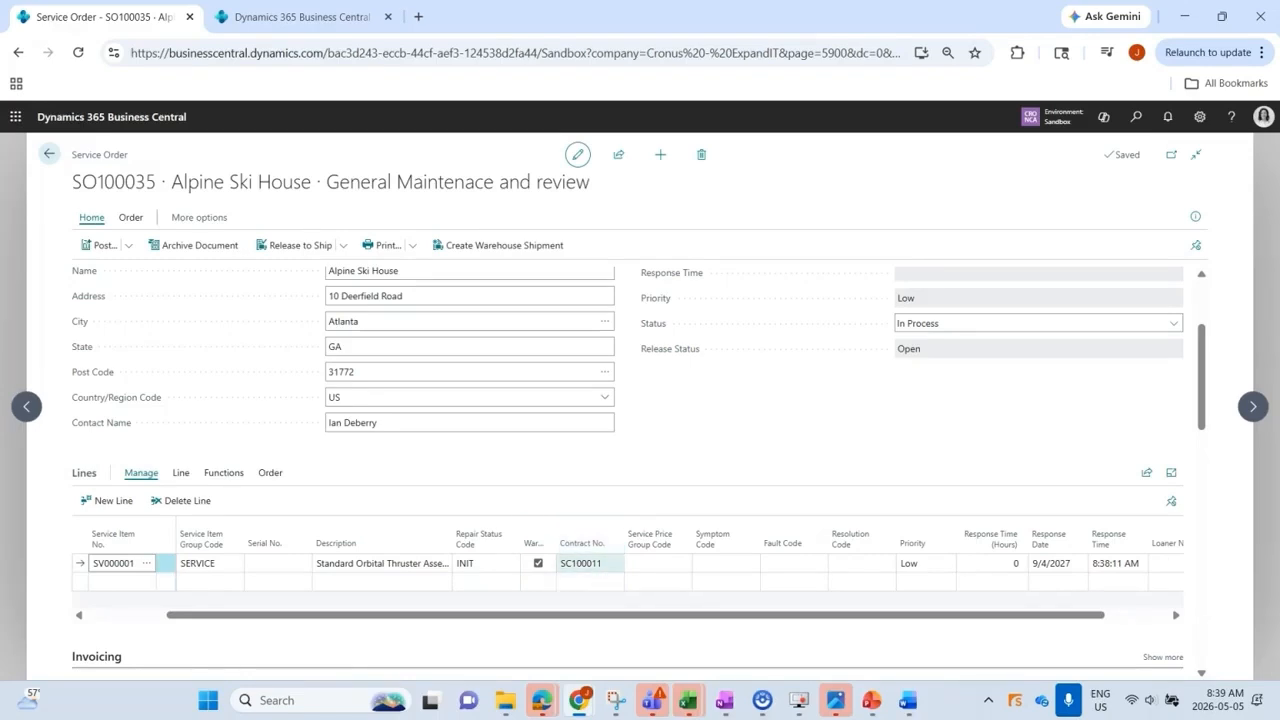
drag(640, 615, 704, 615)
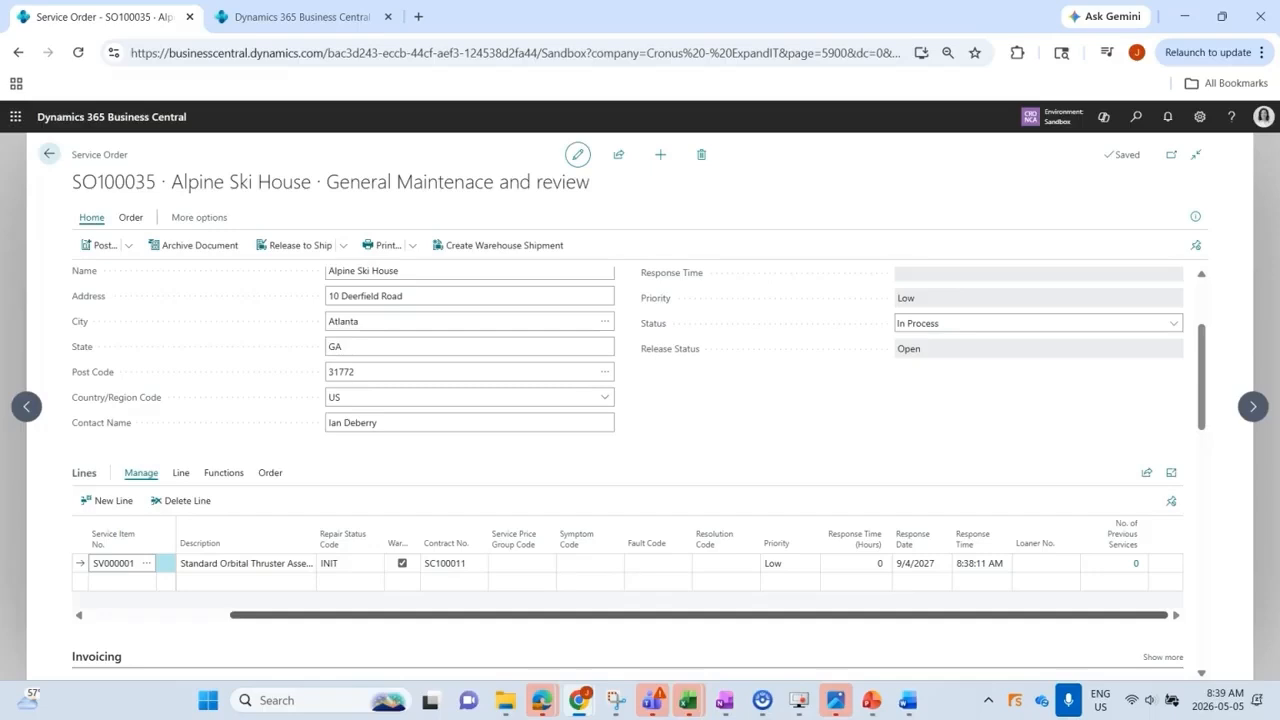
Step: In the item's service lines, add a Resource line for the technician with a quantity of 2 hours and review its discount, invoicing and contract details
click(270, 473)
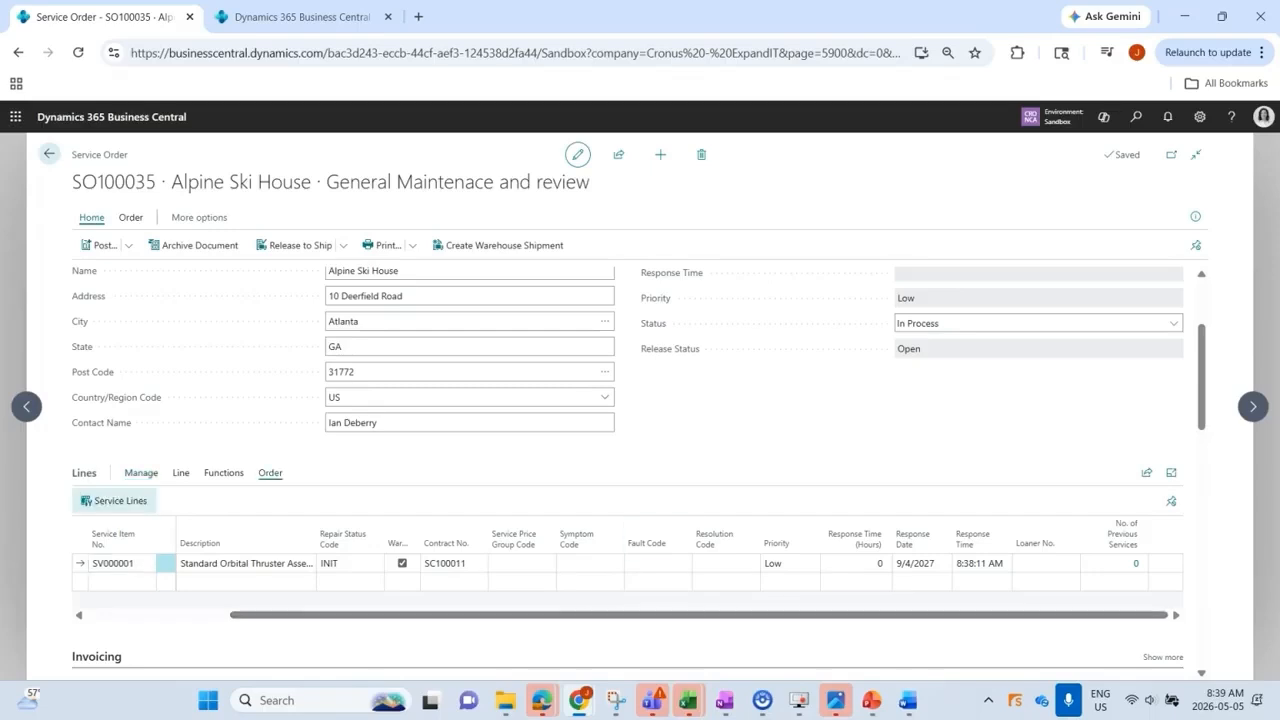
click(114, 500)
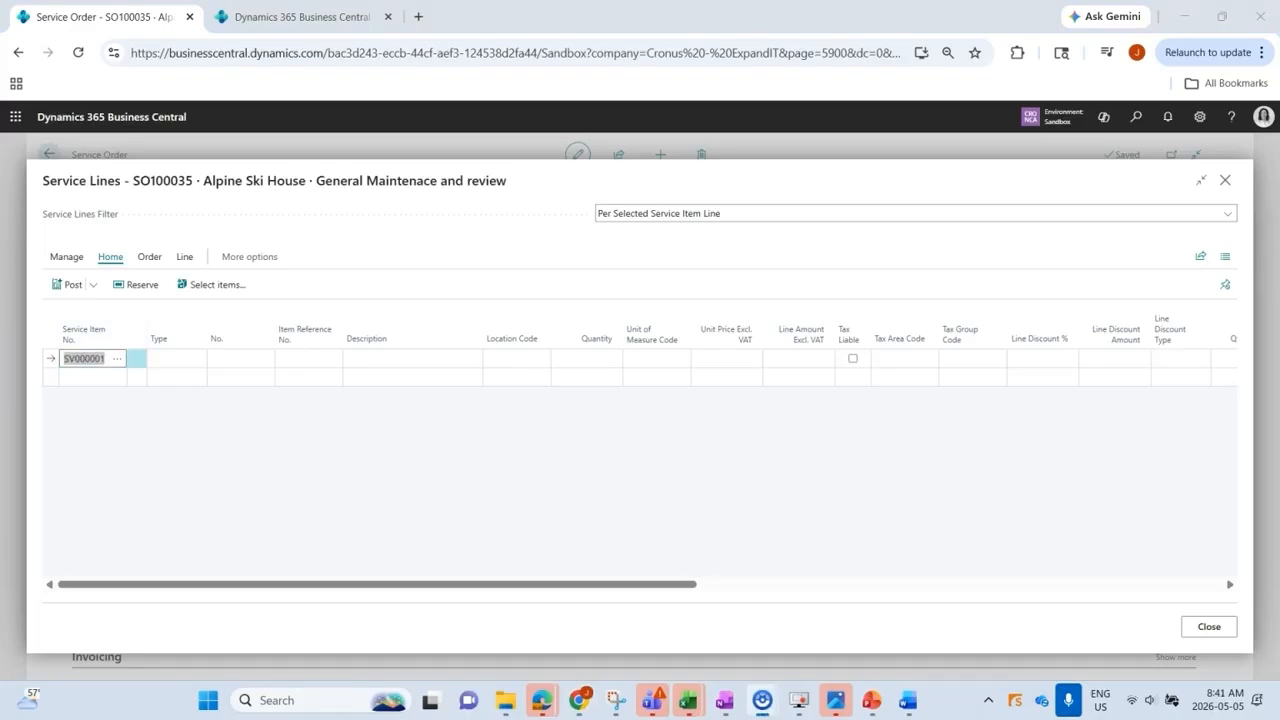
click(178, 359)
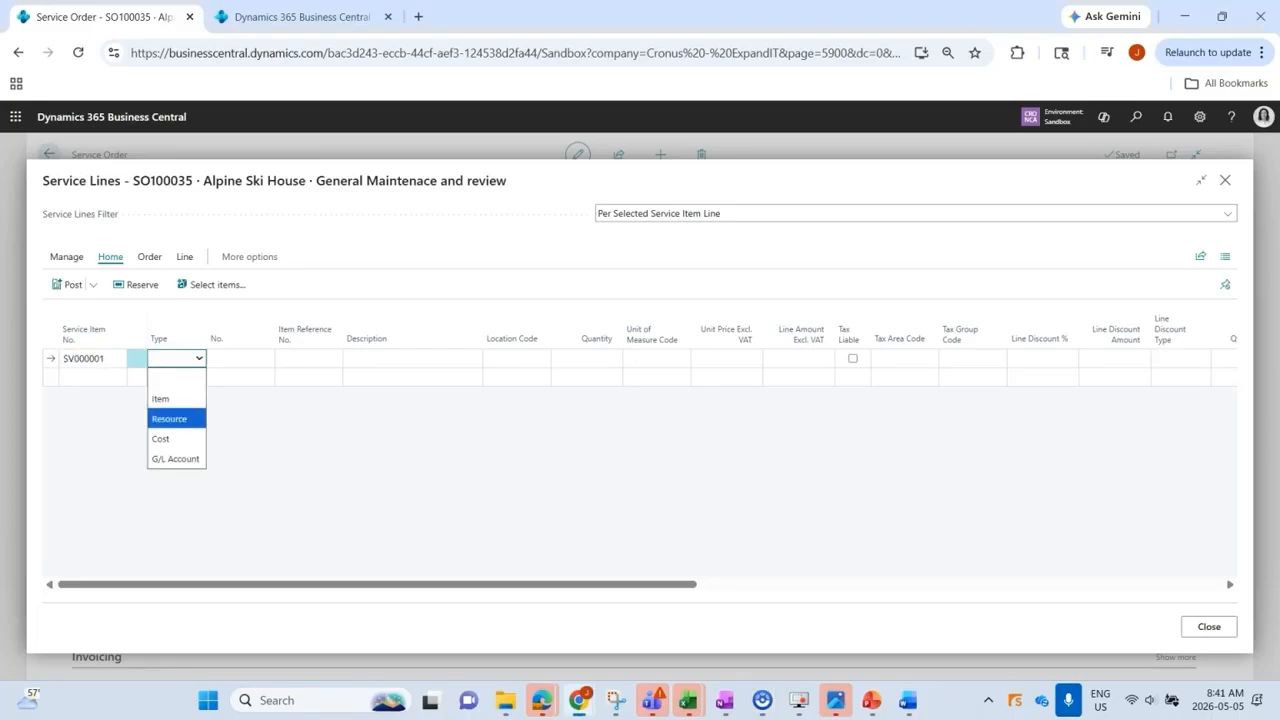
key(Return)
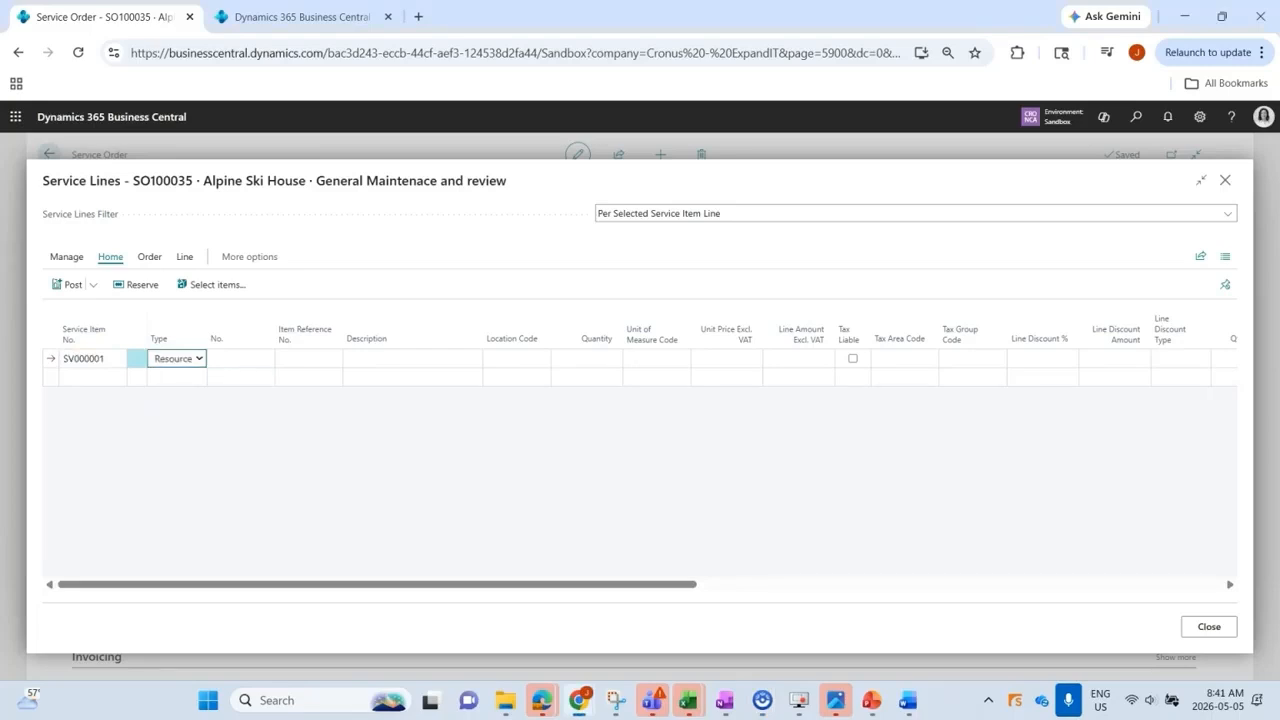
click(264, 359)
click(264, 359)
click(248, 415)
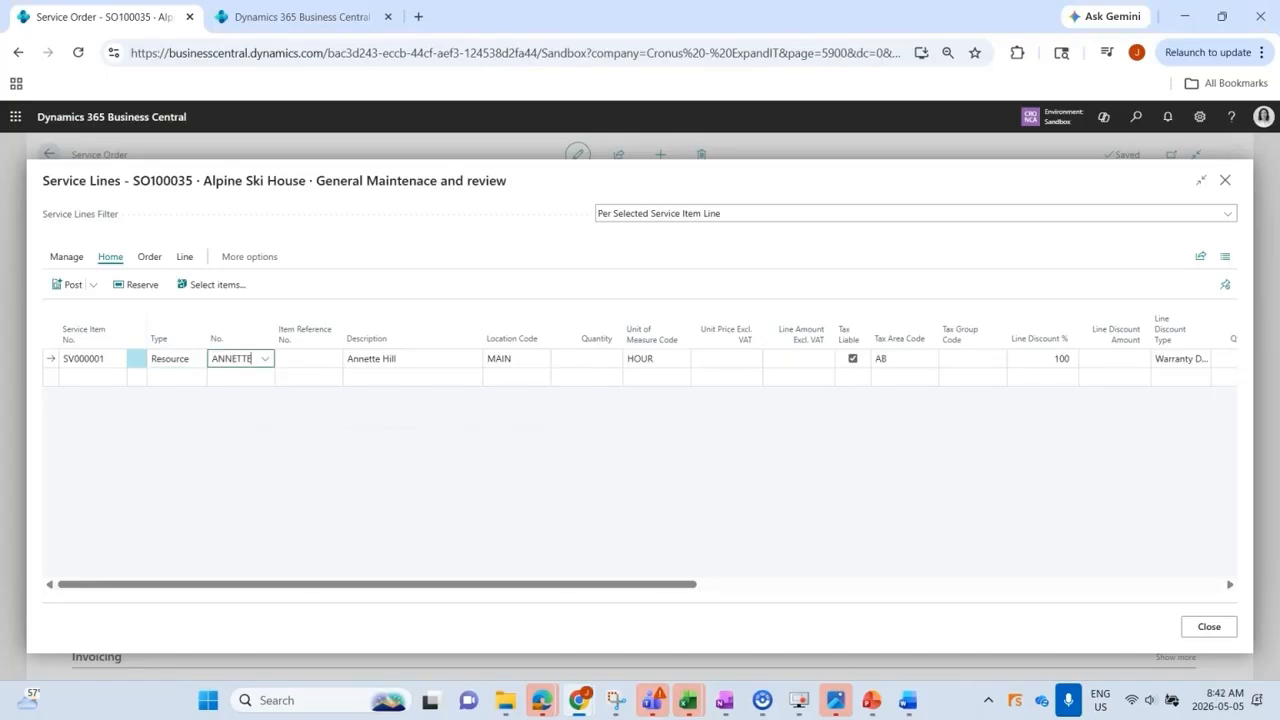
click(587, 359)
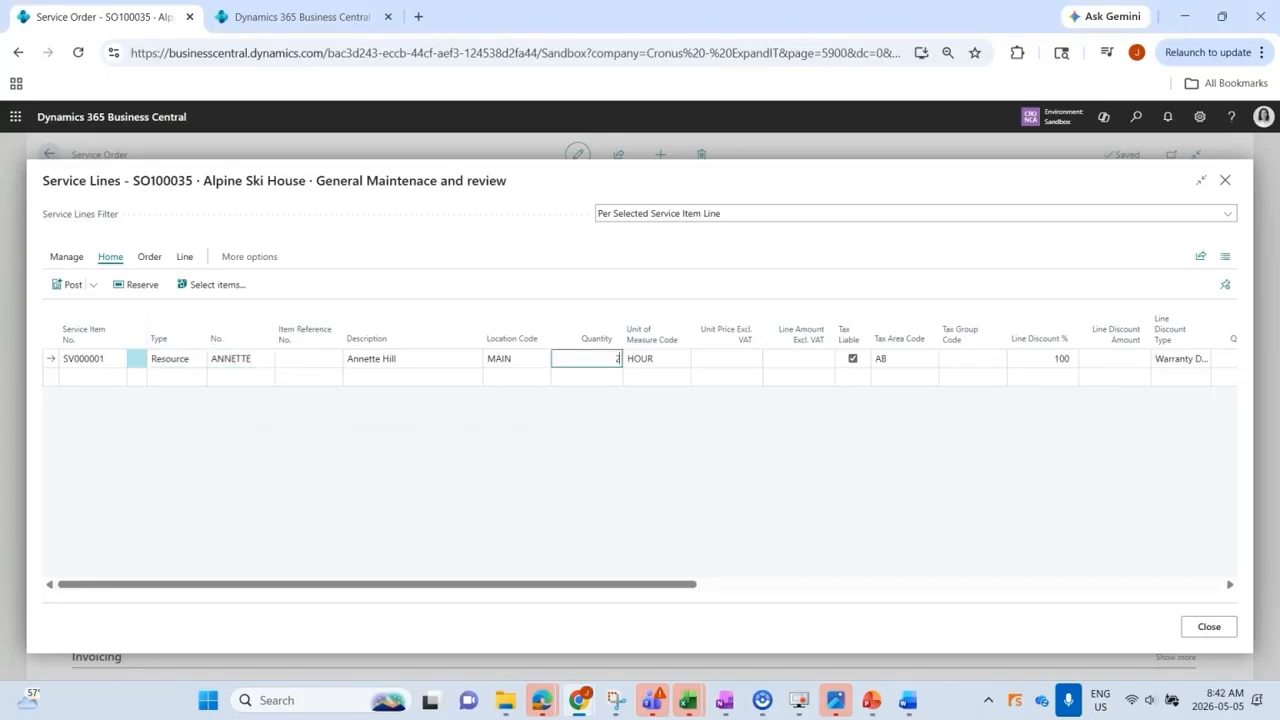
key(Tab)
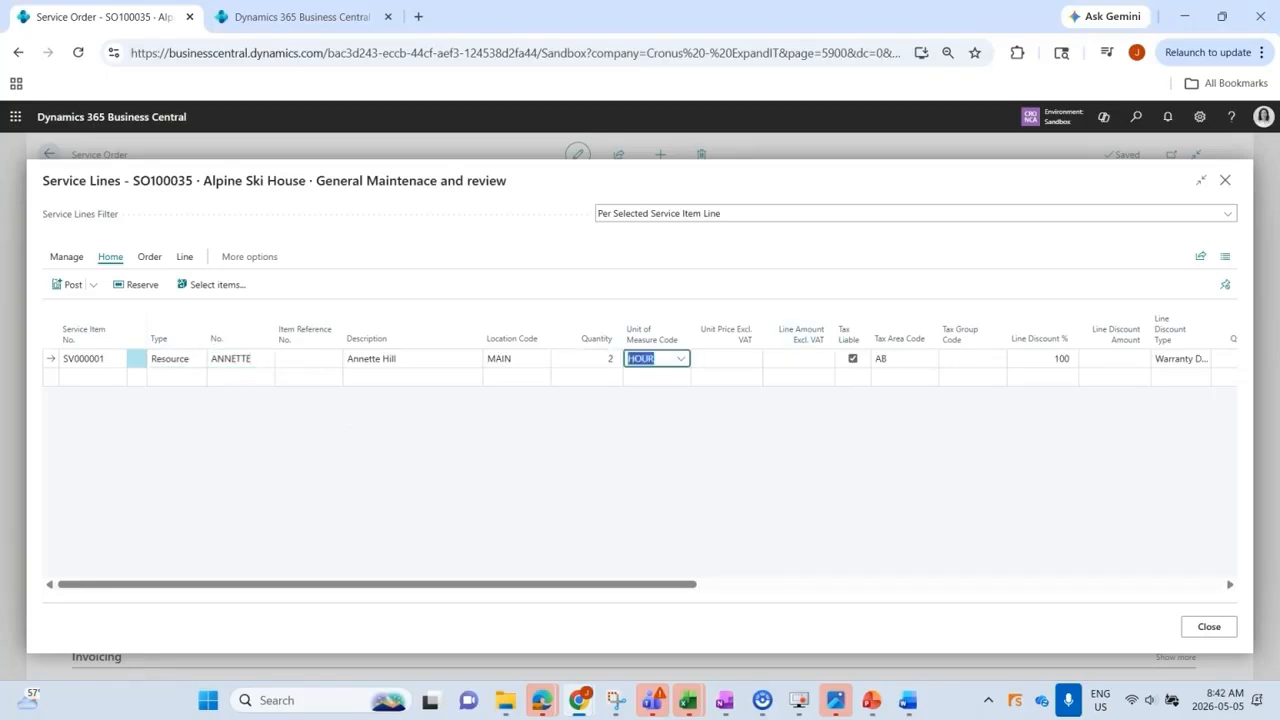
drag(610, 584, 681, 584)
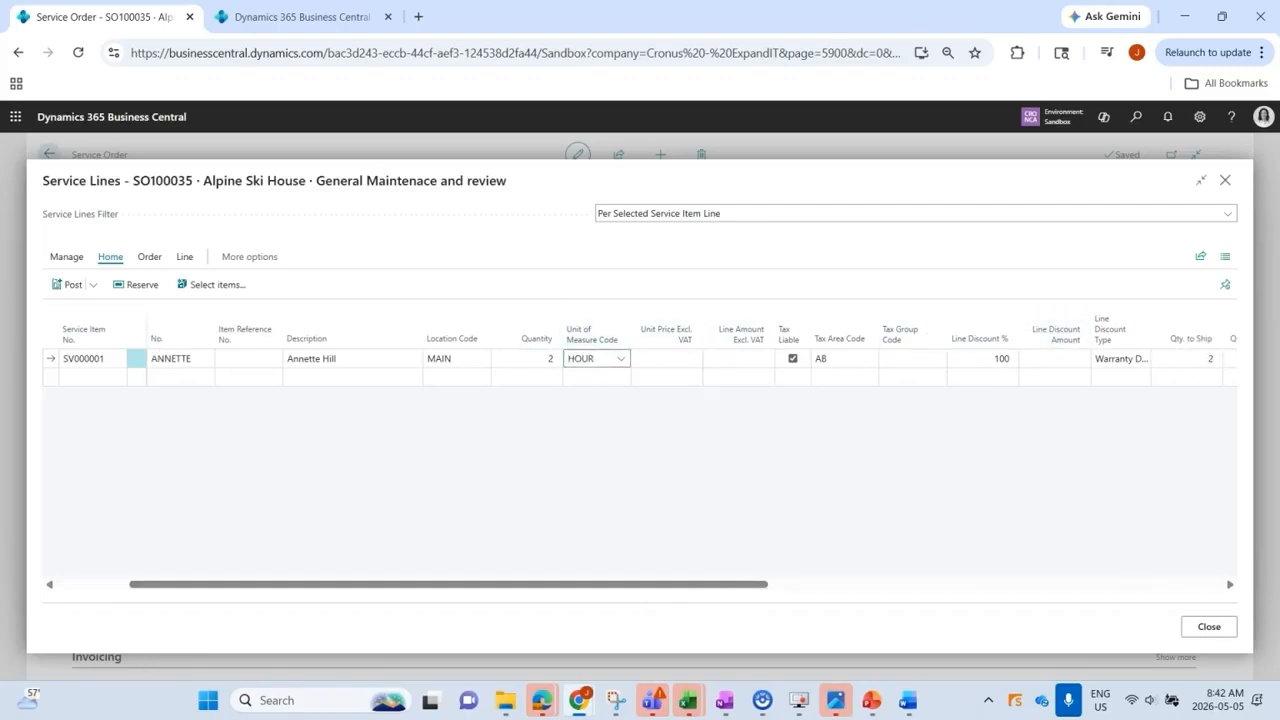
drag(700, 584, 866, 584)
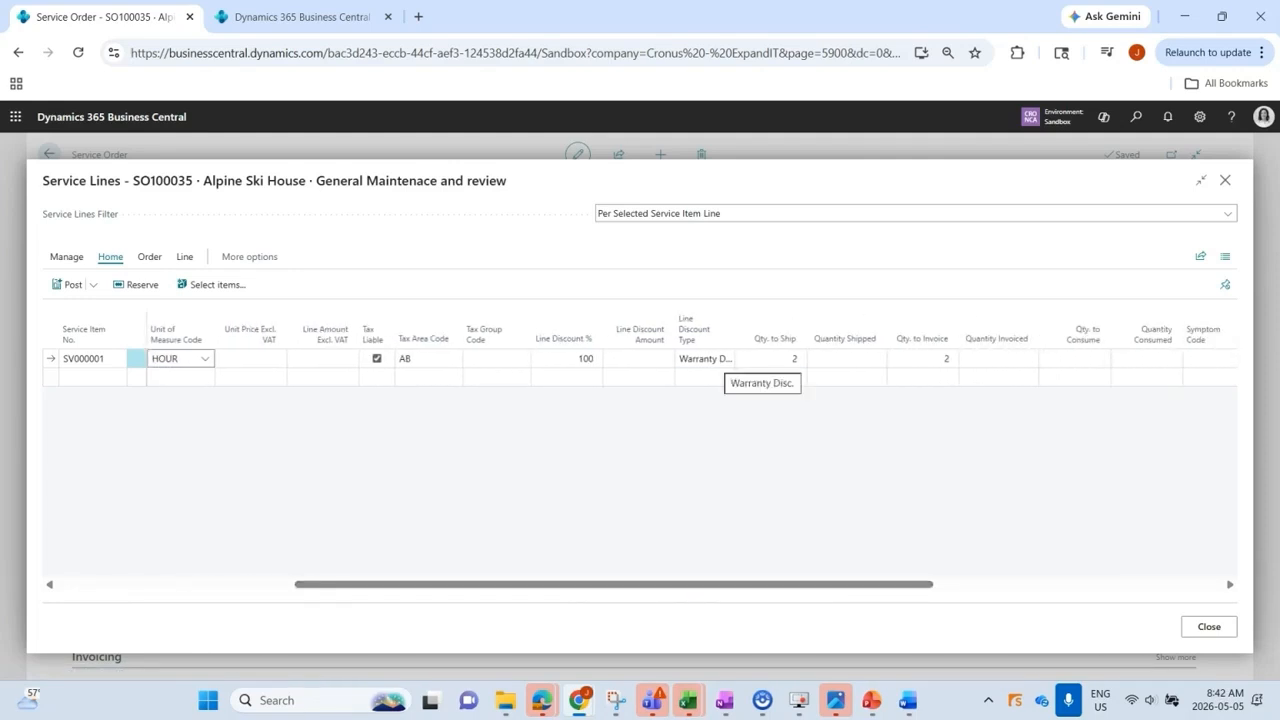
drag(720, 584, 1009, 584)
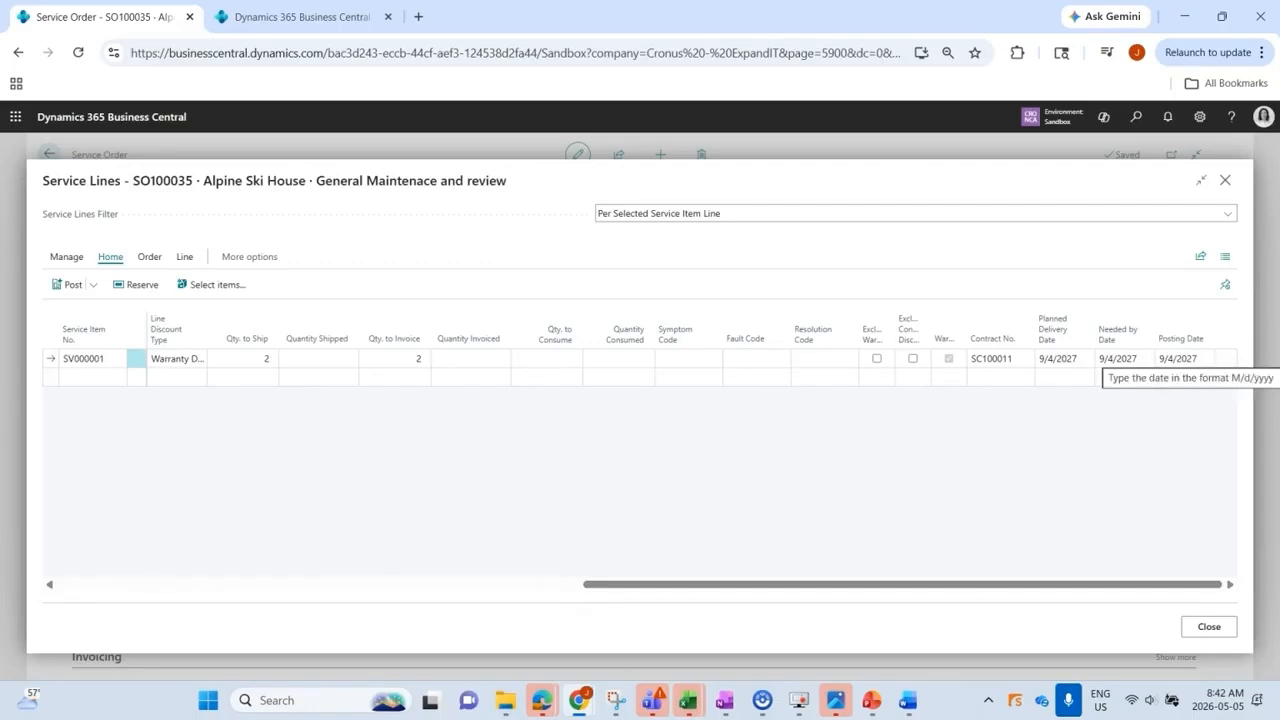
Step: Add a second service line of type Item for RM-310 with a quantity of 1
click(1000, 377)
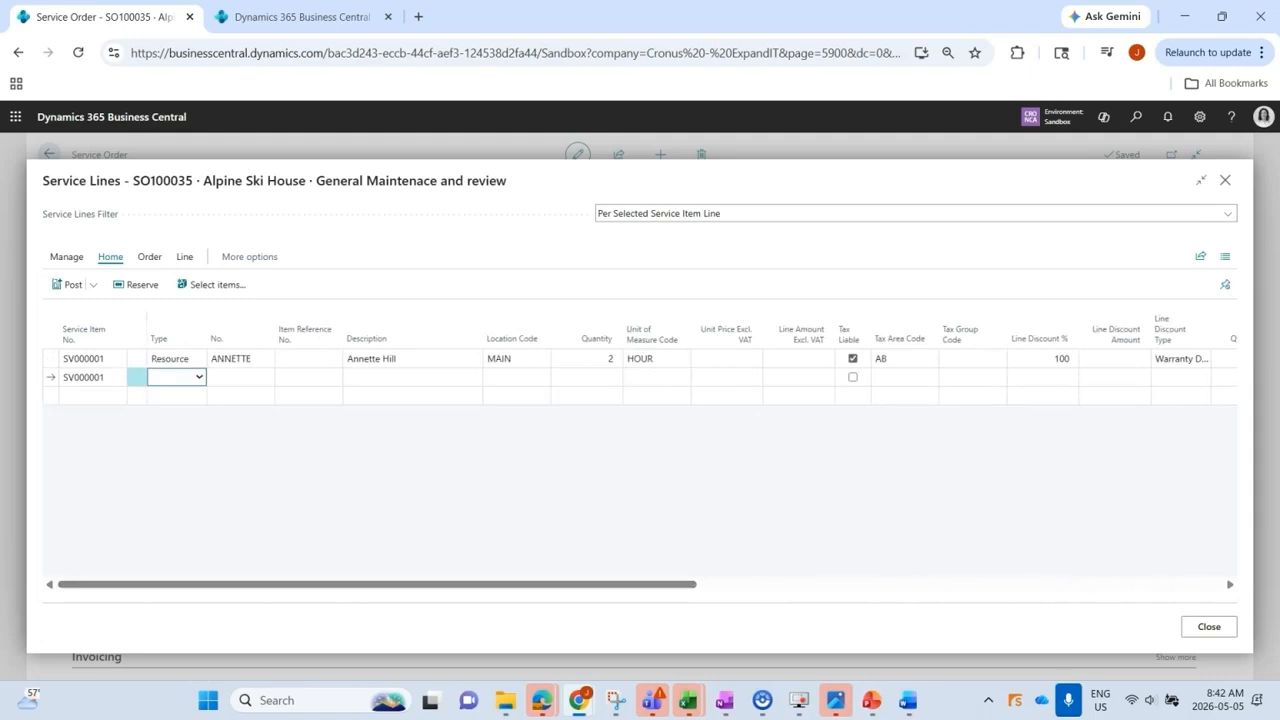
click(199, 377)
click(165, 417)
click(265, 377)
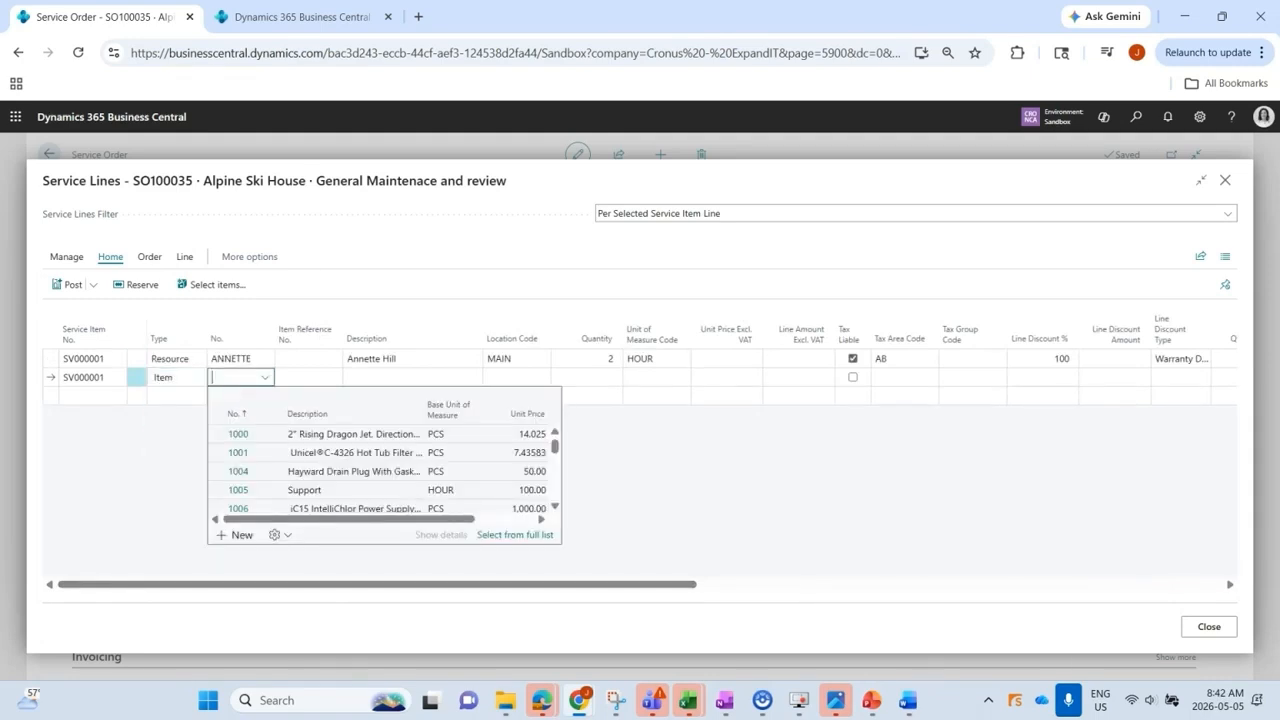
text(RM-310)
key(Tab)
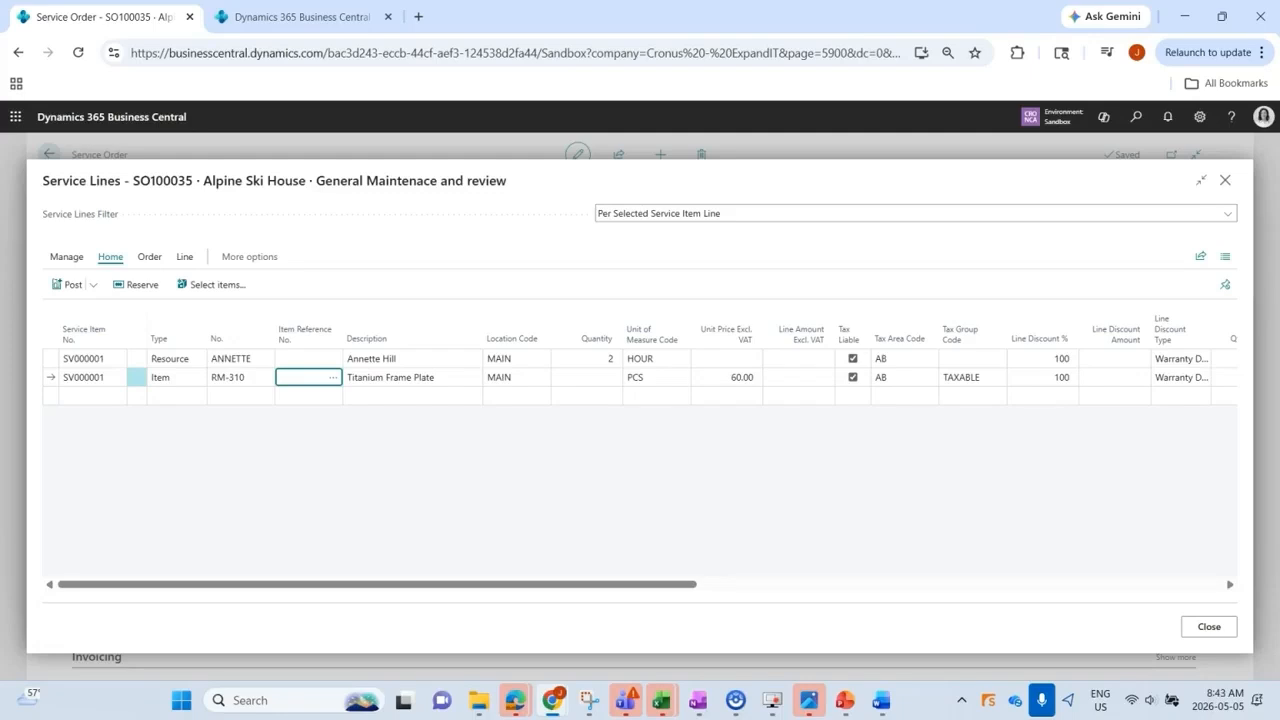
key(Tab)
key(Tab)
text(1)
key(Tab)
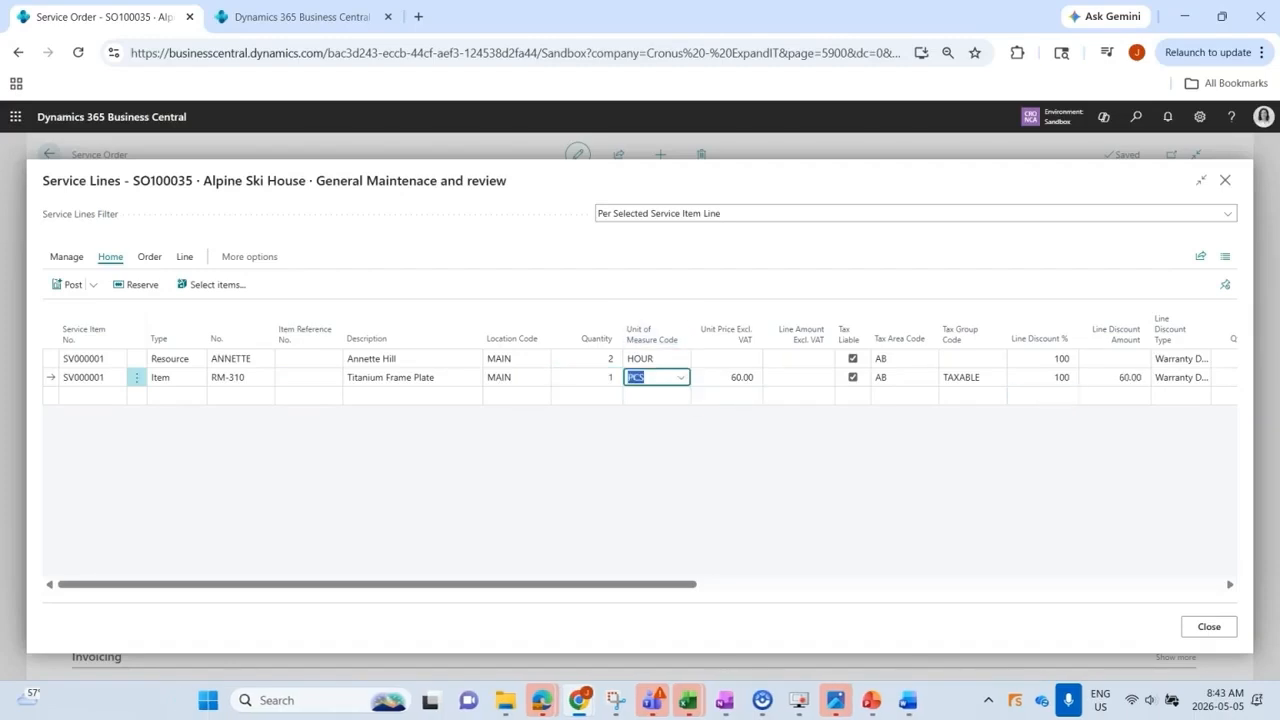
Step: Add a third service line of type Cost for STARTFEE with a quantity of 1 and a unit price of 50, then review its line details
drag(584, 584, 781, 584)
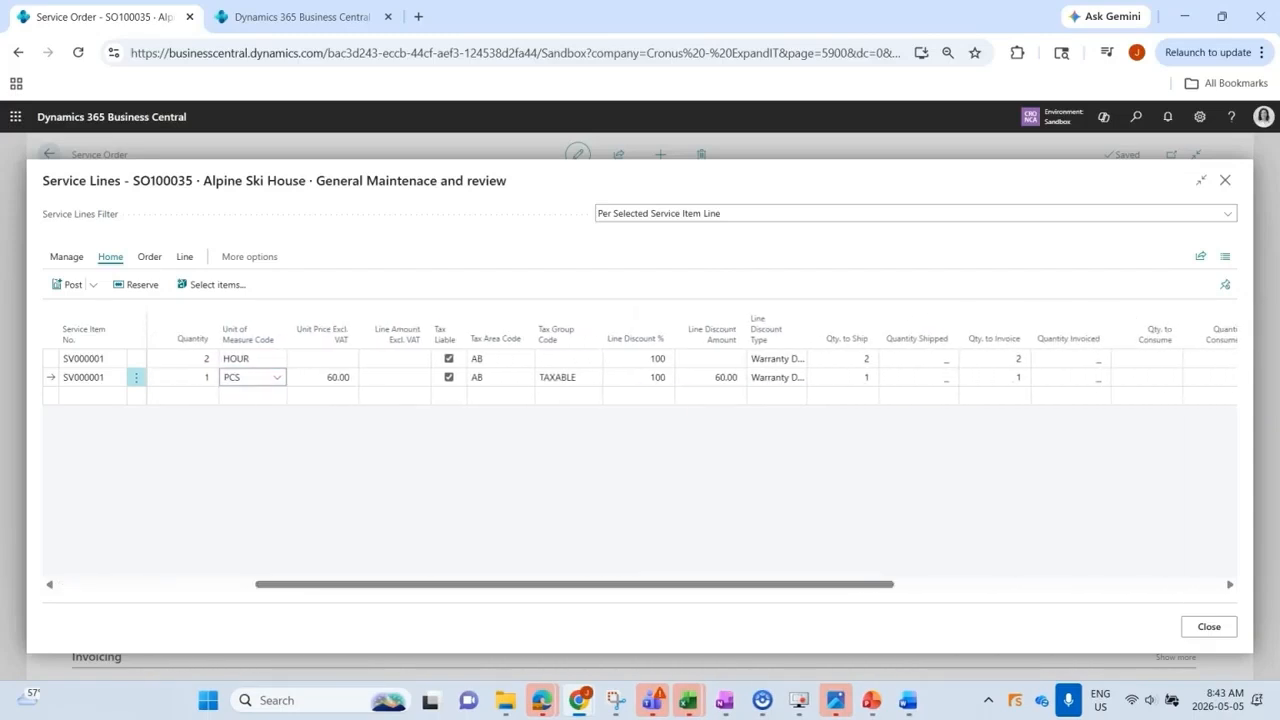
drag(574, 584, 902, 584)
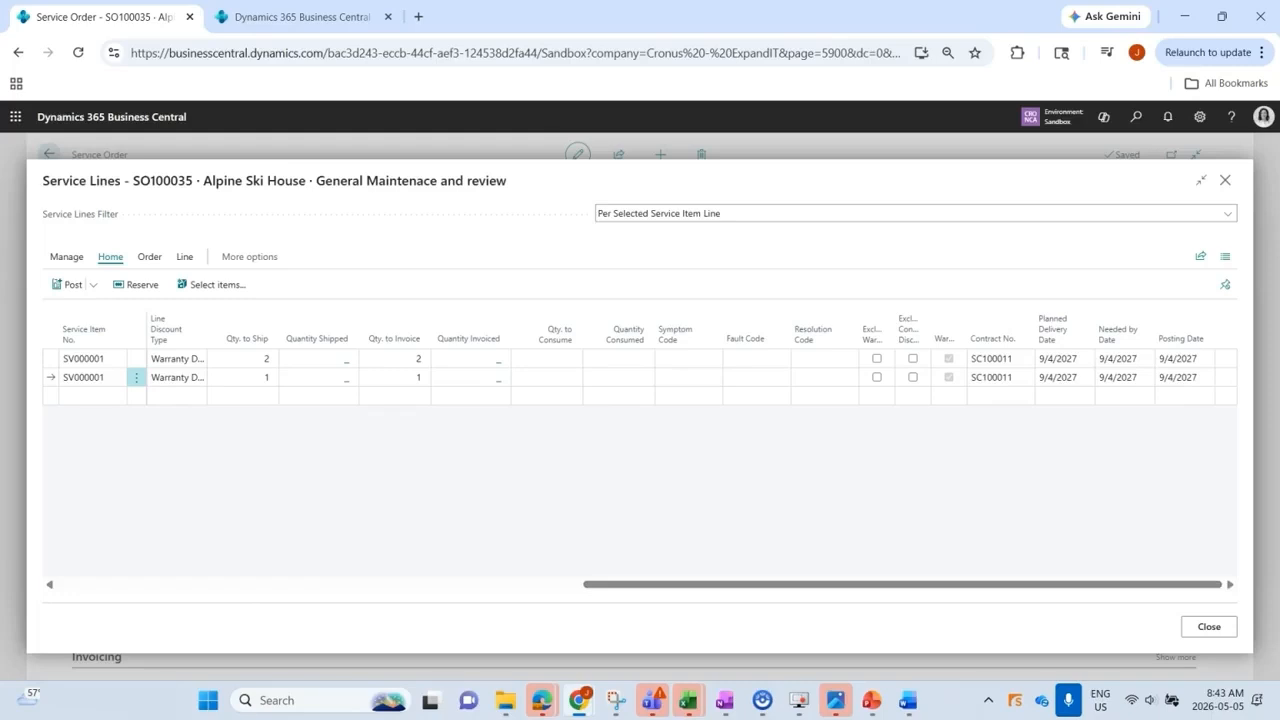
drag(902, 584, 377, 584)
click(177, 396)
click(168, 474)
click(262, 396)
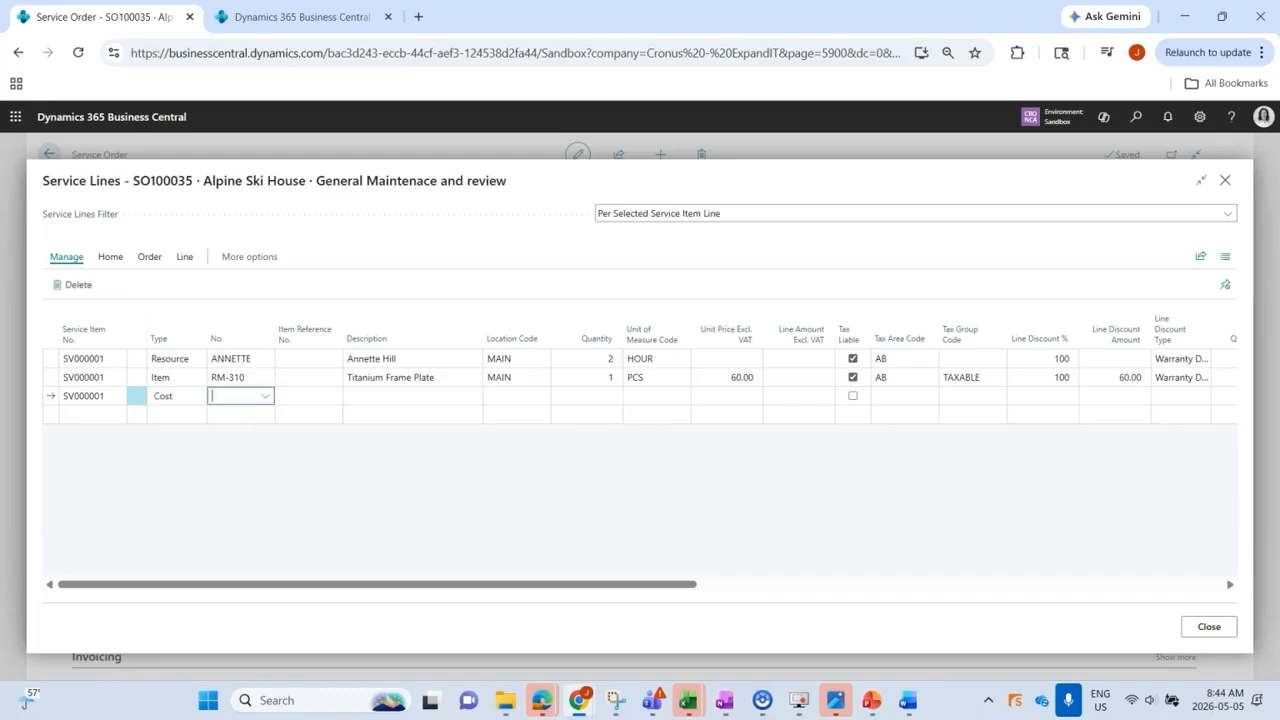
click(265, 396)
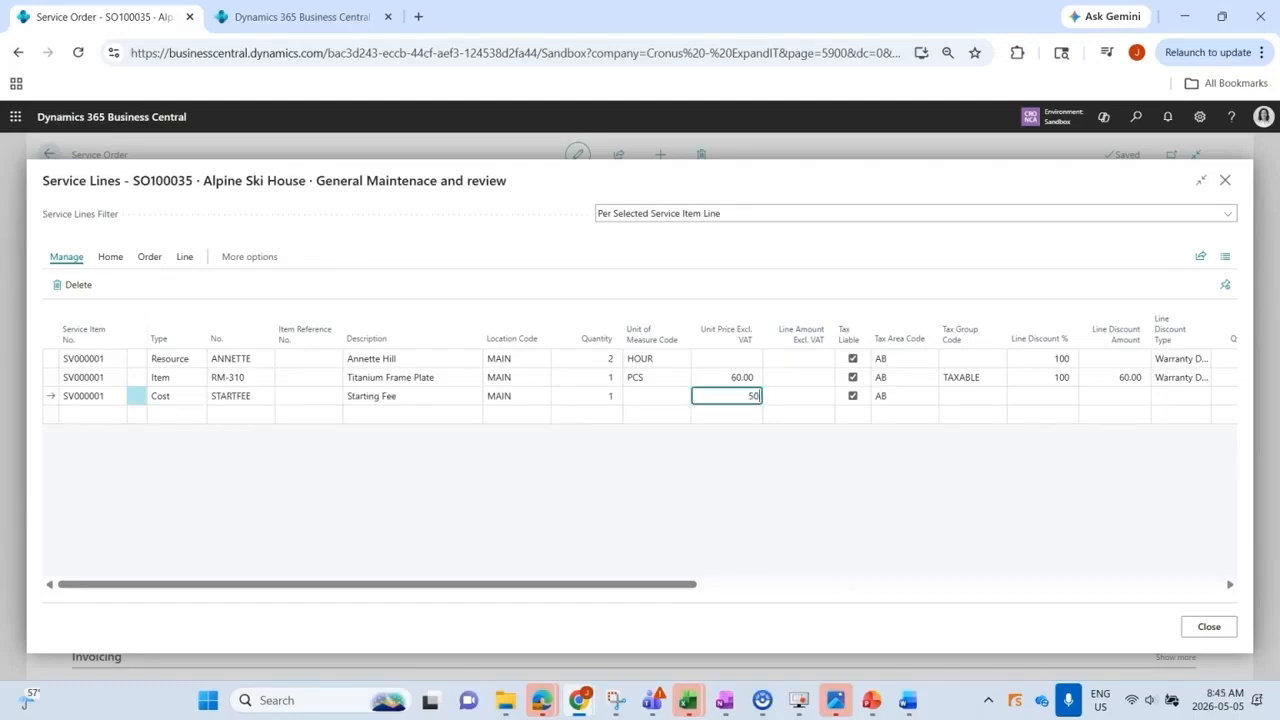
key(Tab)
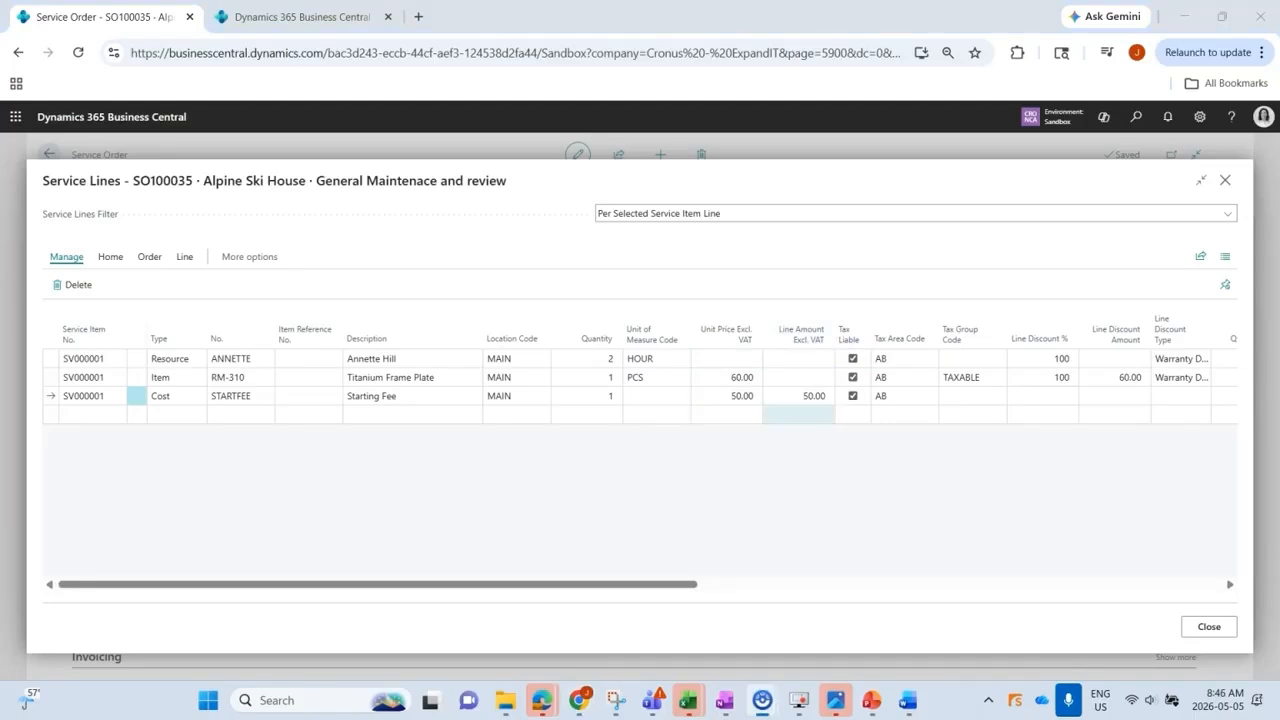
drag(640, 584, 1164, 584)
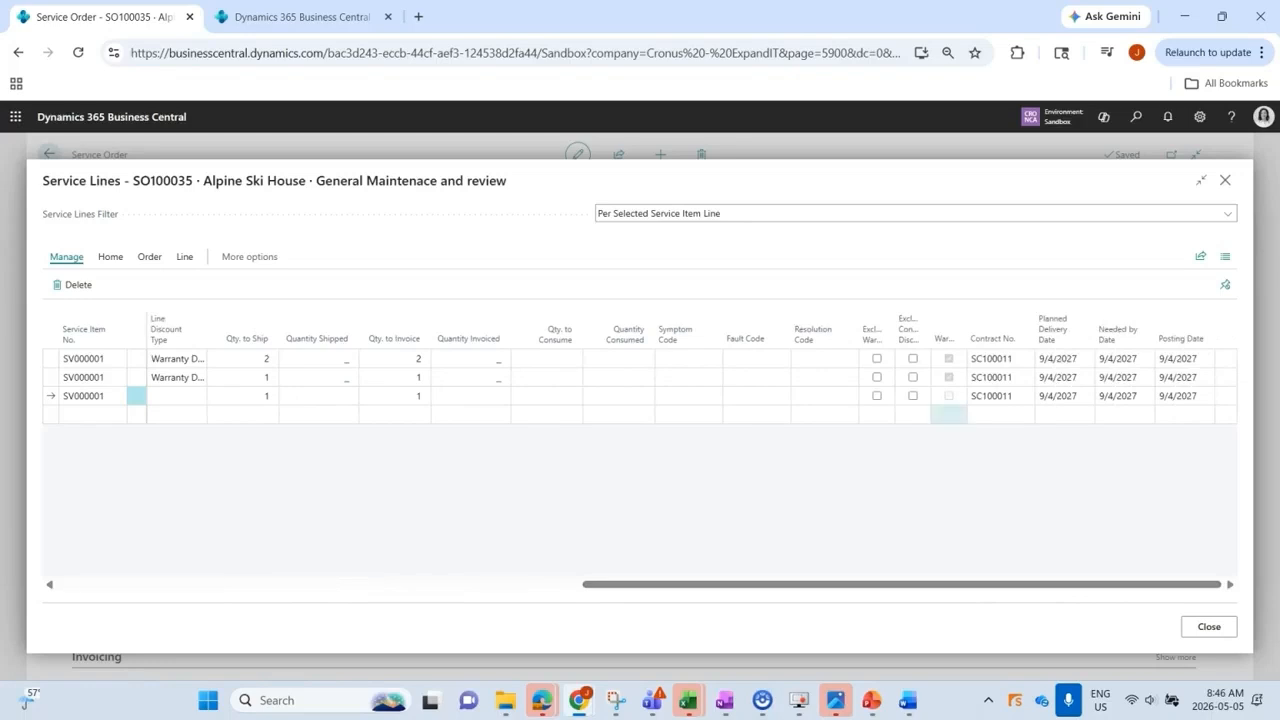
drag(952, 584, 428, 584)
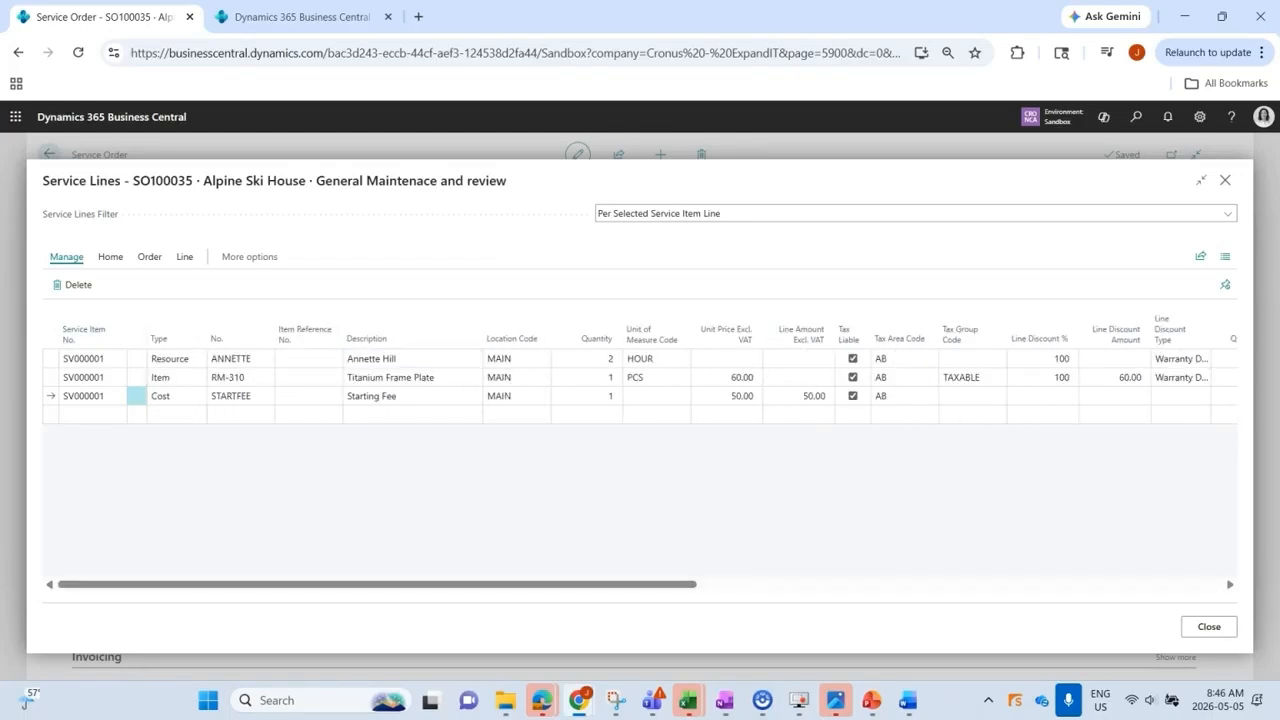
Step: Open the item card for RM-310 from its service line, enlarge it, and examine its inventory and costing details
click(236, 377)
click(265, 377)
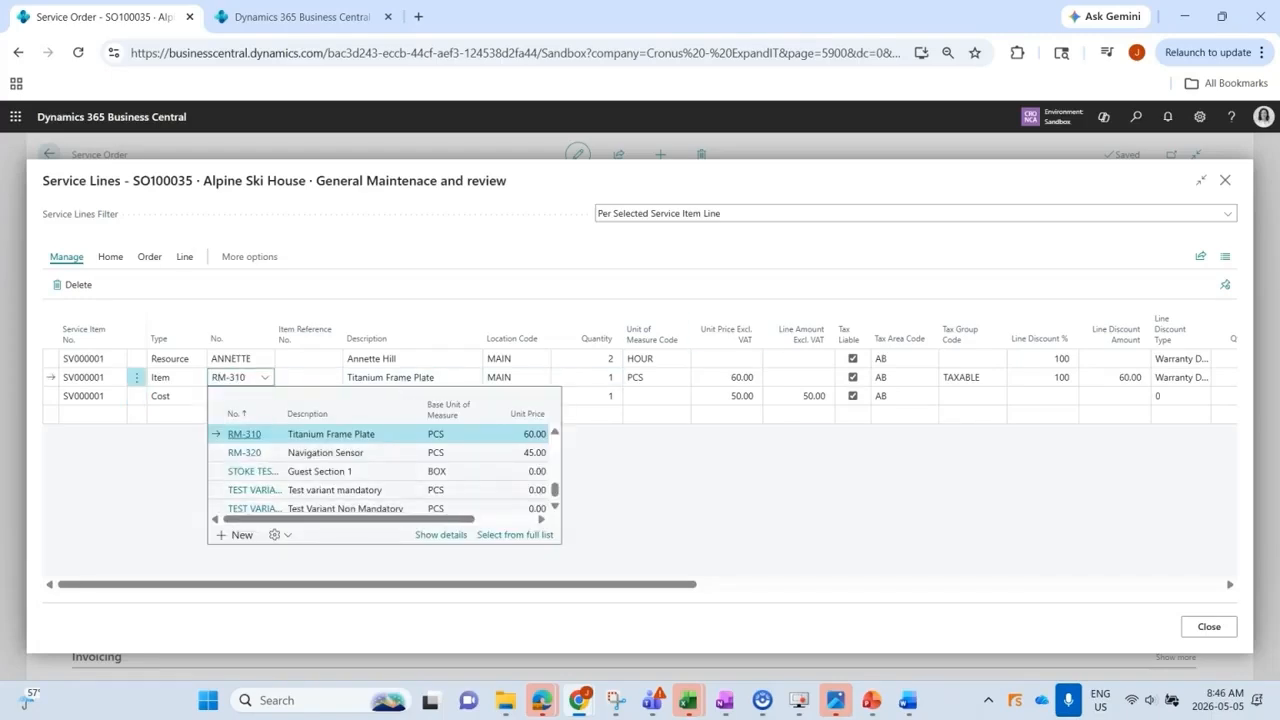
click(244, 434)
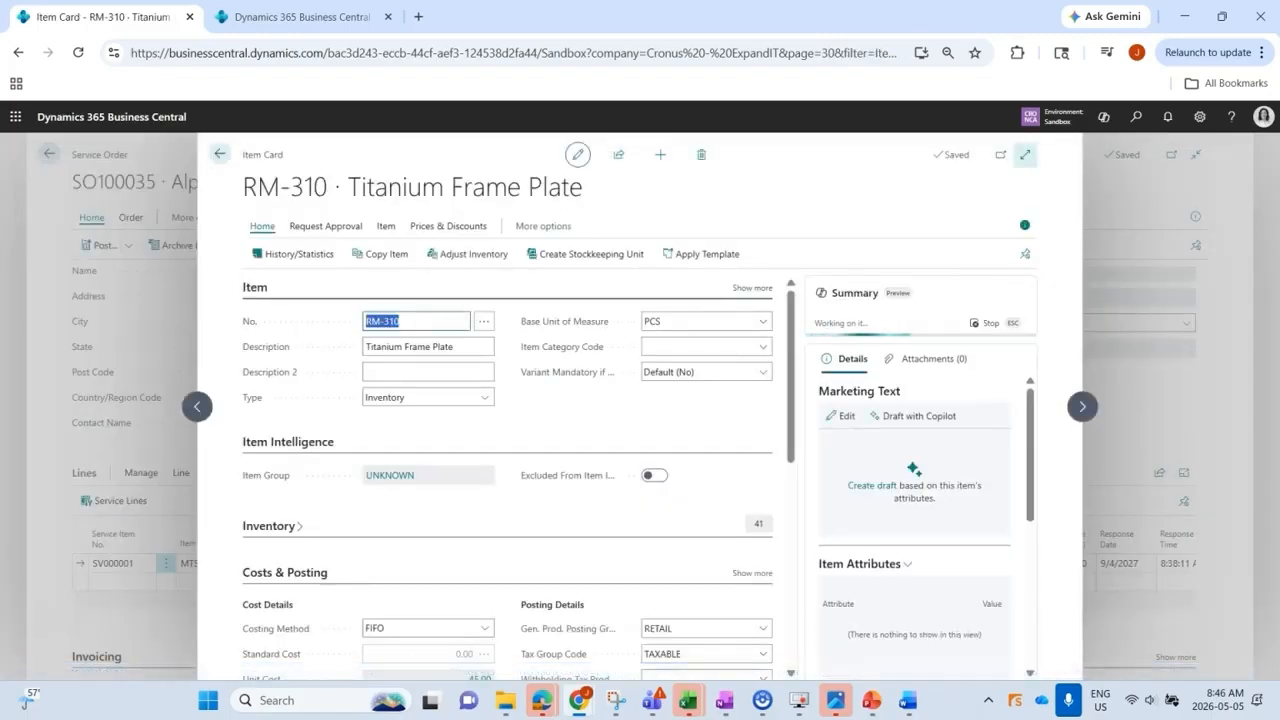
click(1025, 155)
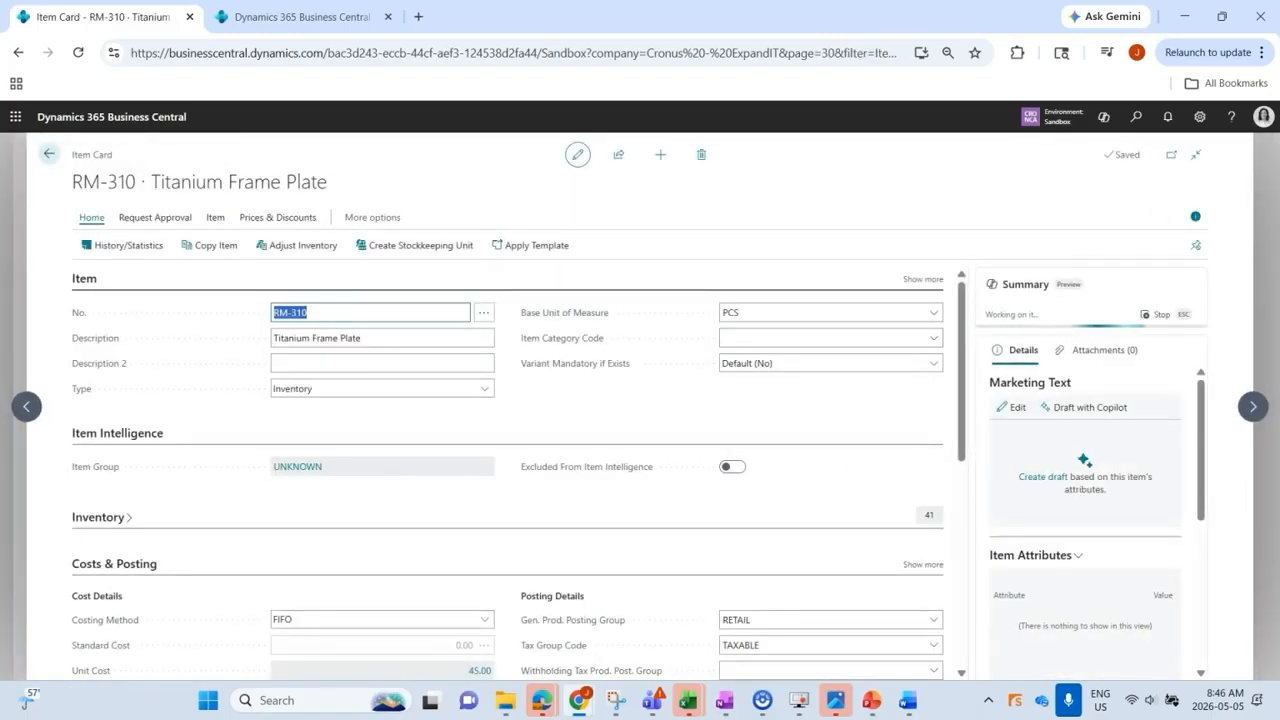
scroll(508, 475, down, 1)
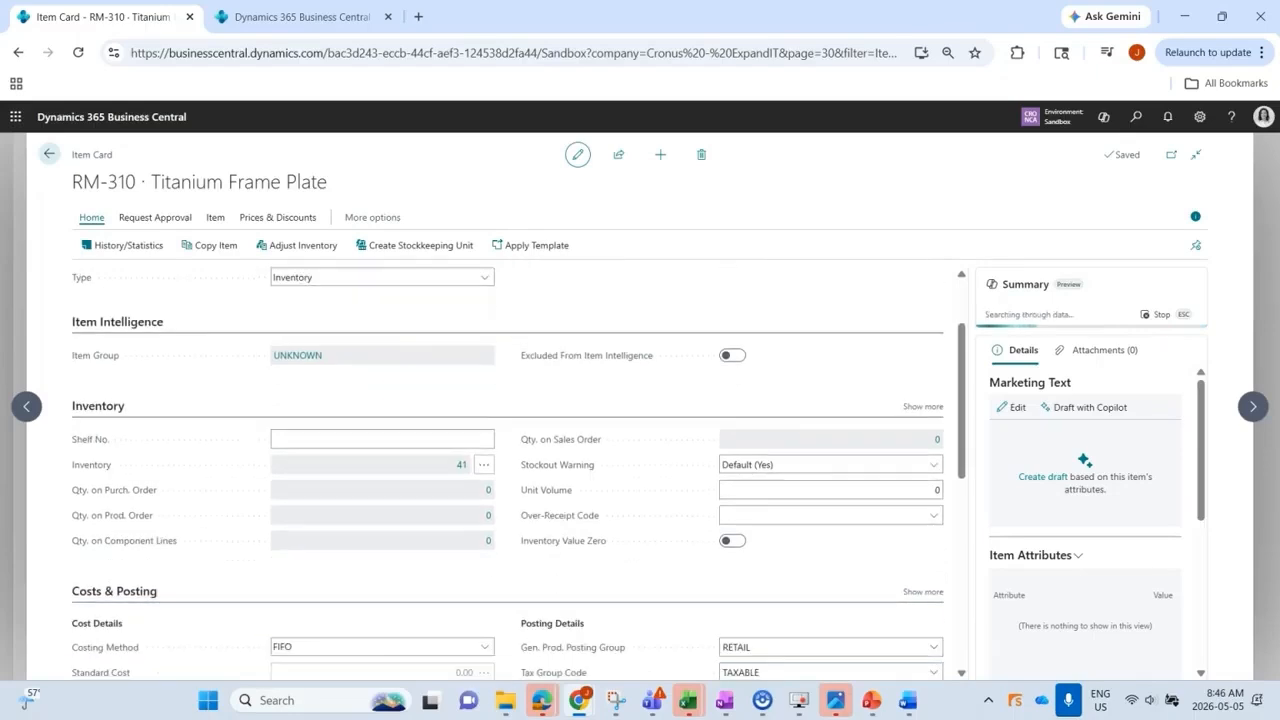